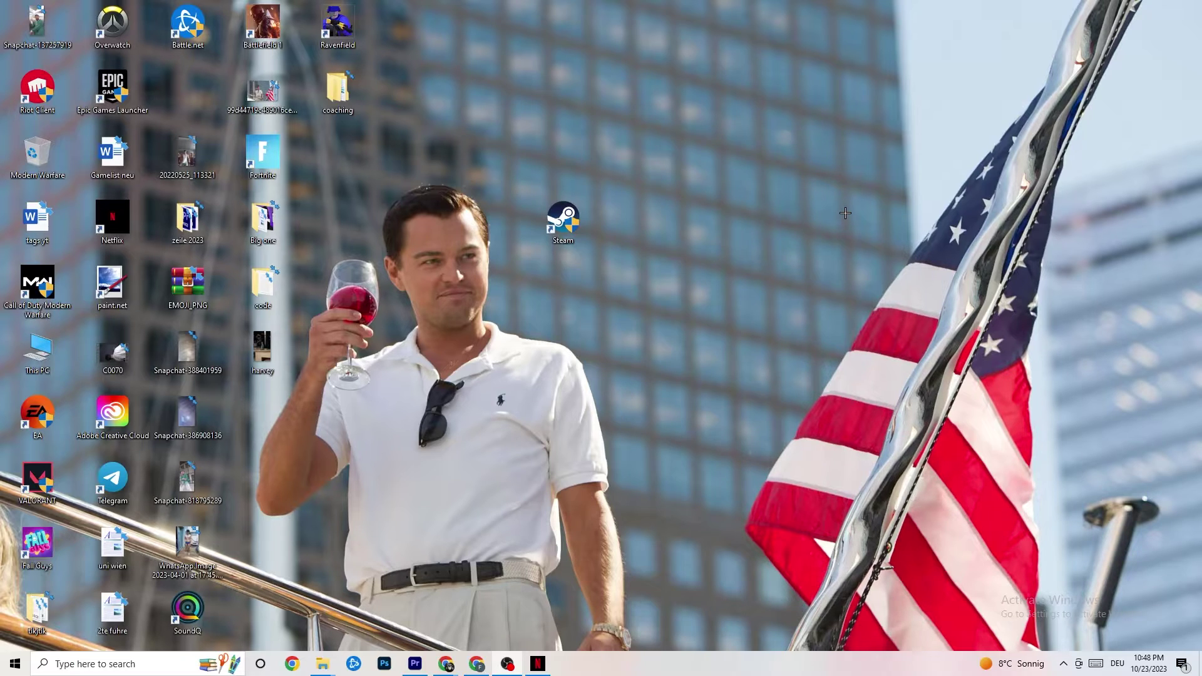
- Open the Start menu from the taskbar's Start button
{"action": "left_click", "coordinate": [6, 670]}
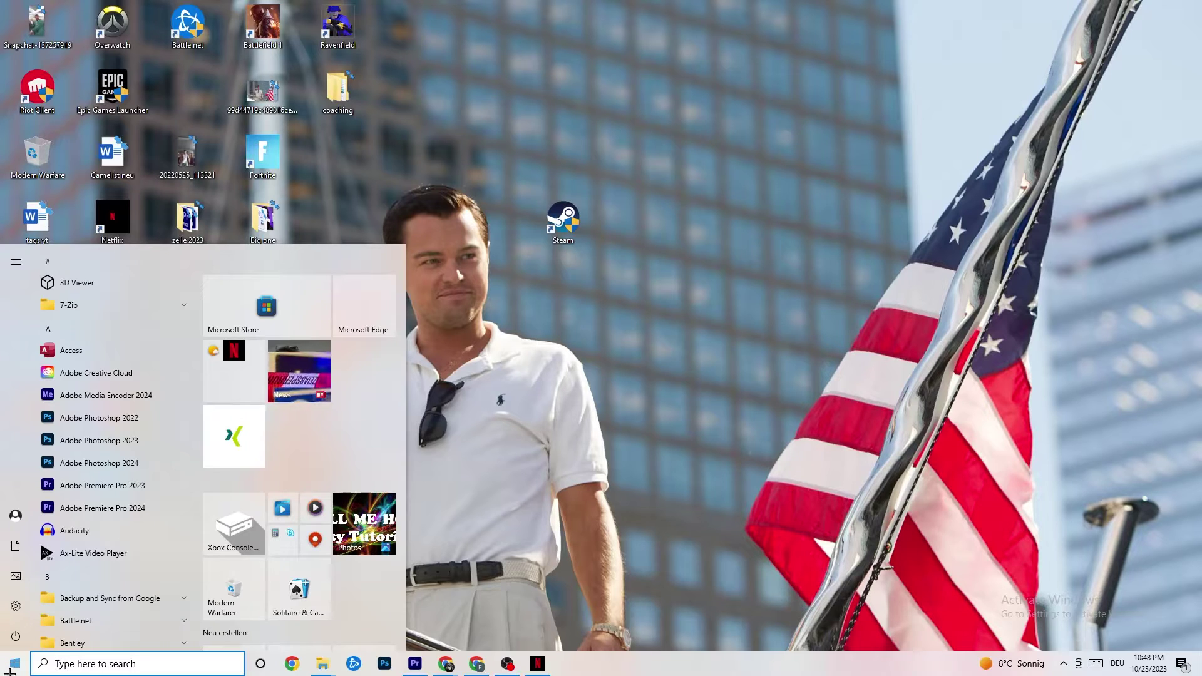
- Go to Settings > Update & Security and view Windows Update, which reports the PC is up to date
{"action": "left_click", "coordinate": [16, 606]}
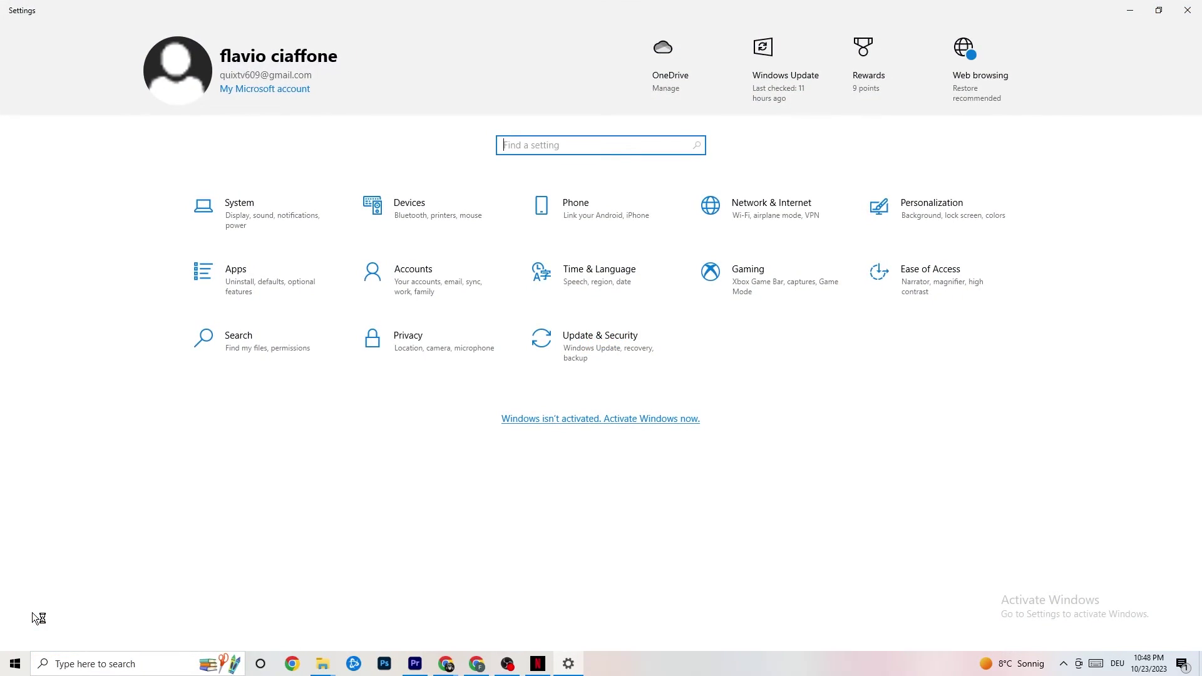
{"action": "left_click", "coordinate": [580, 361]}
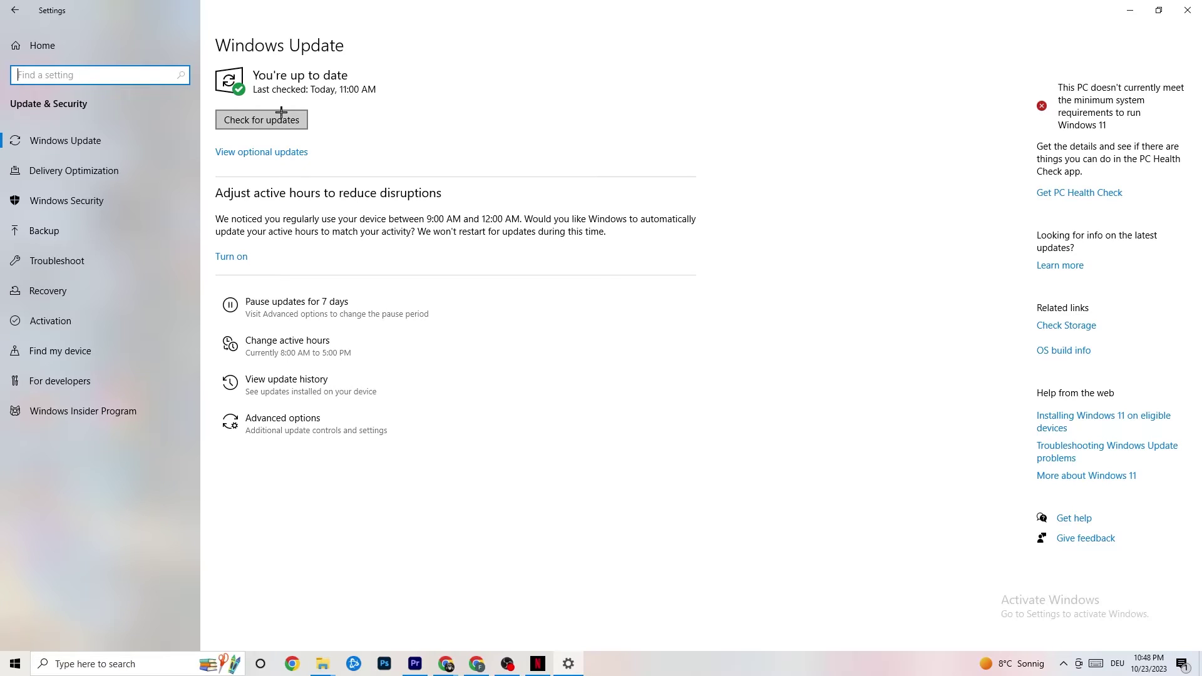
{"action": "left_click", "coordinate": [367, 81]}
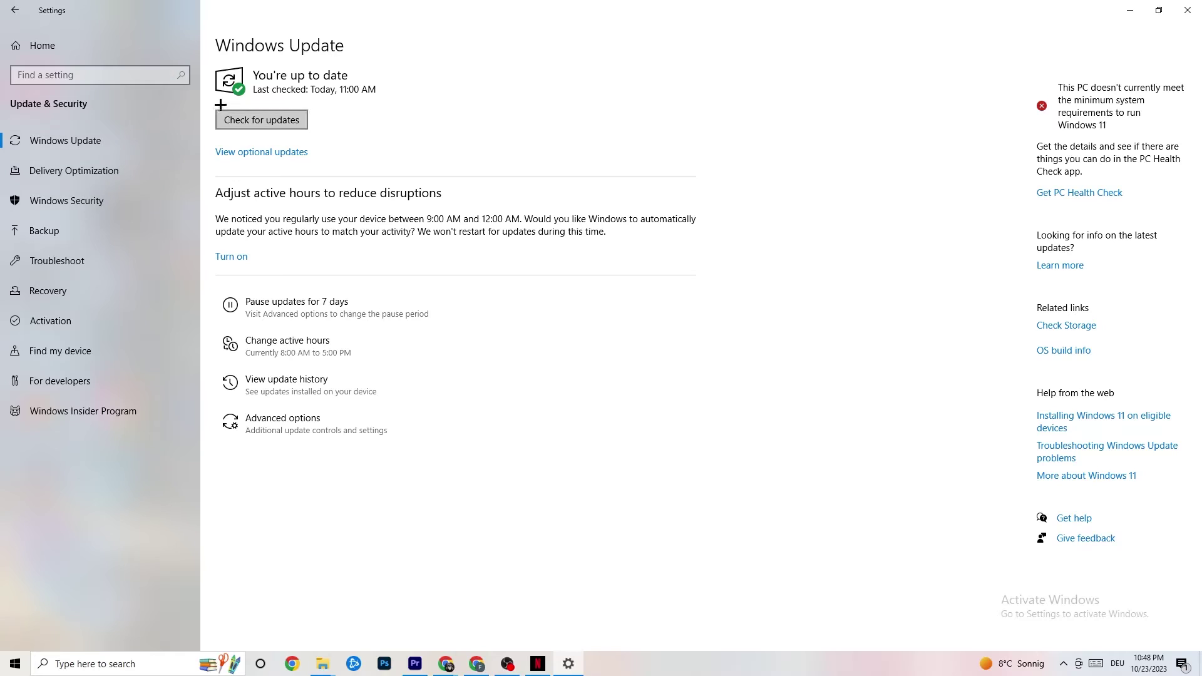
- View the Troubleshoot page, which has no recommended troubleshooters, then minimise Settings
{"action": "left_click", "coordinate": [79, 265]}
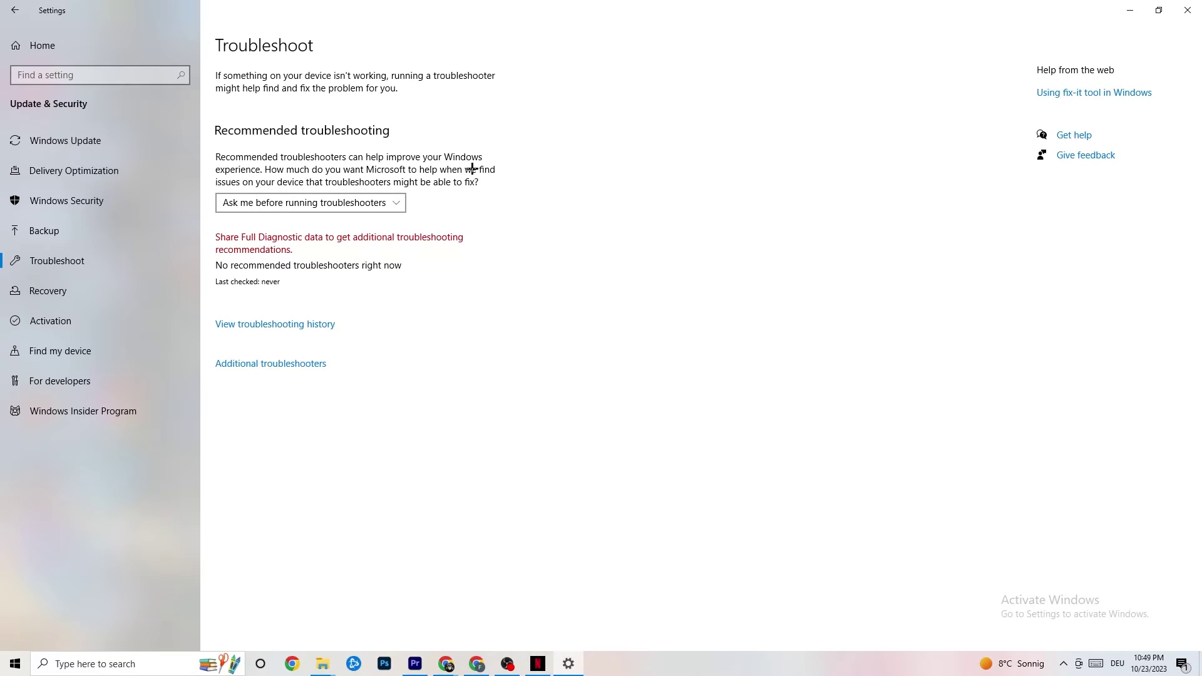
{"action": "left_click", "coordinate": [1130, 9]}
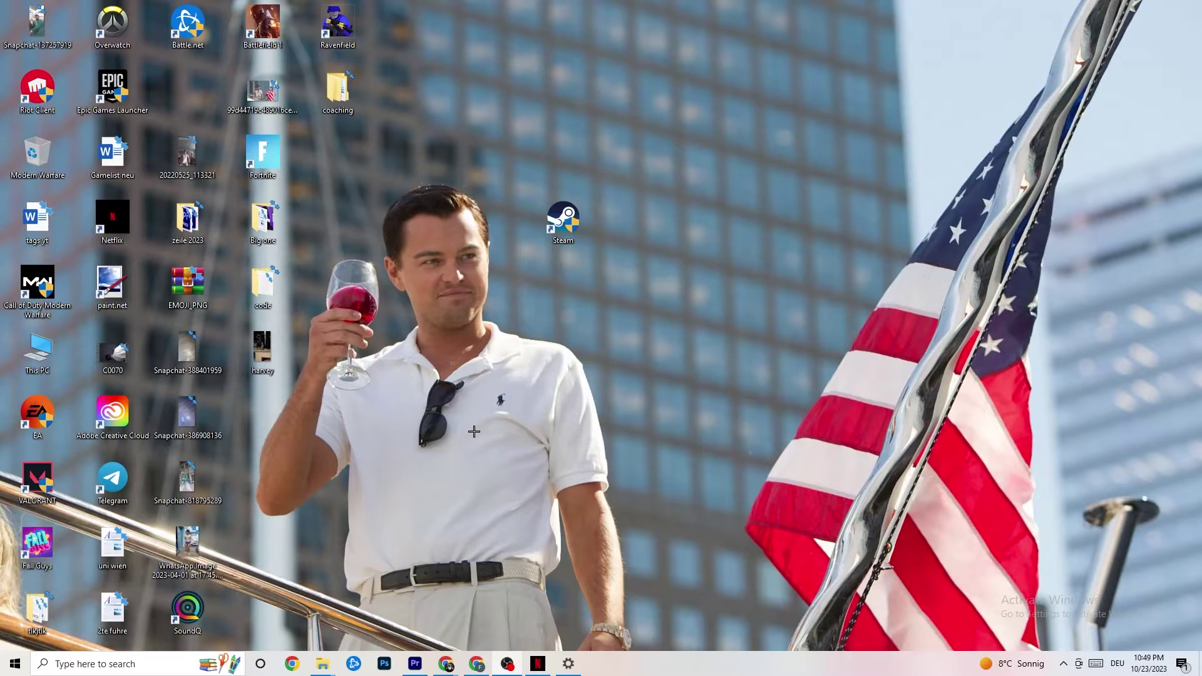
{"action": "left_click_drag", "start_coordinate": [561, 223], "coordinate": [588, 286]}
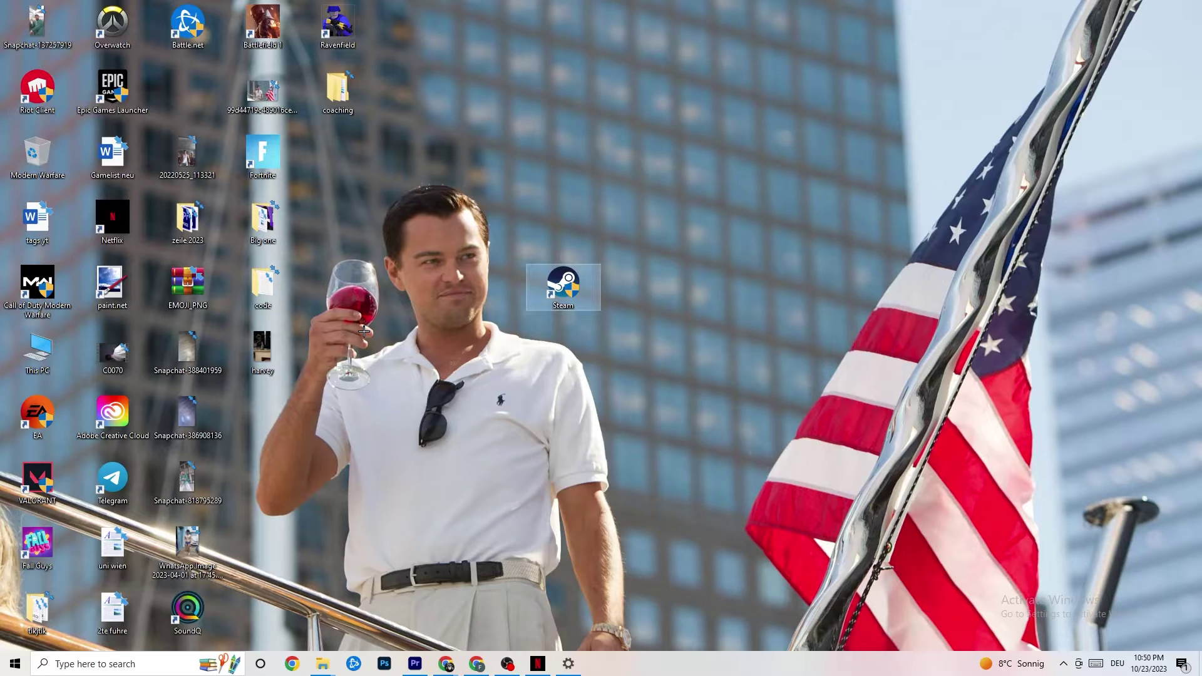
{"action": "right_click", "coordinate": [569, 283]}
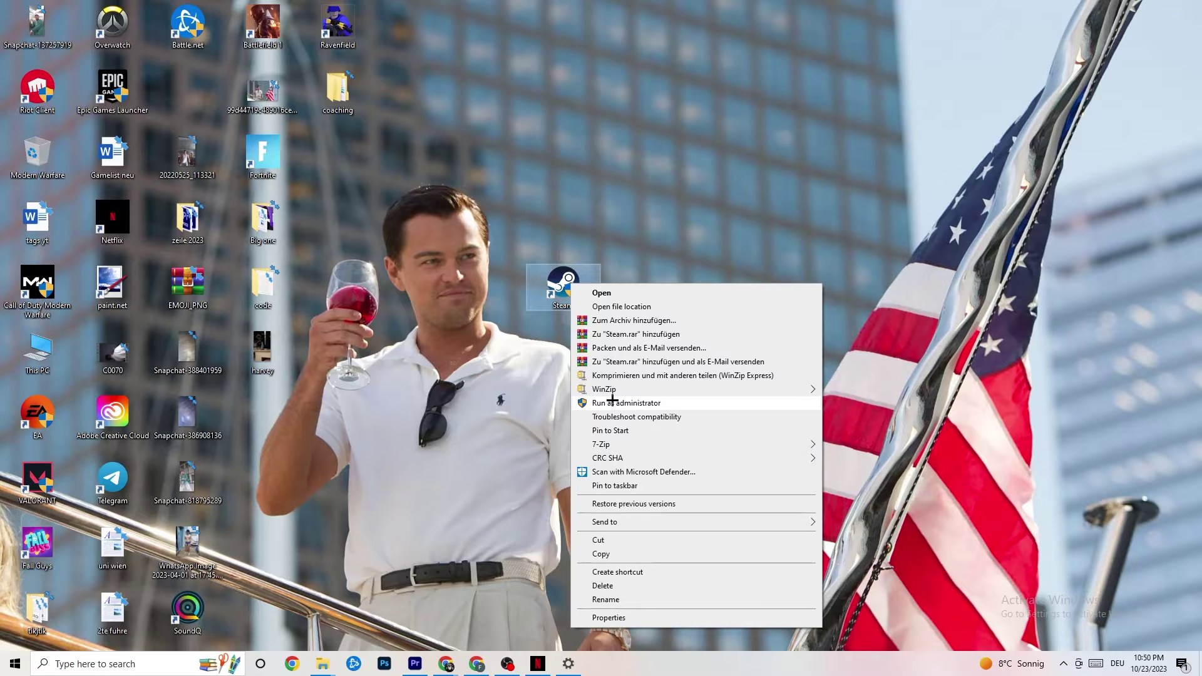
{"action": "left_click", "coordinate": [479, 382]}
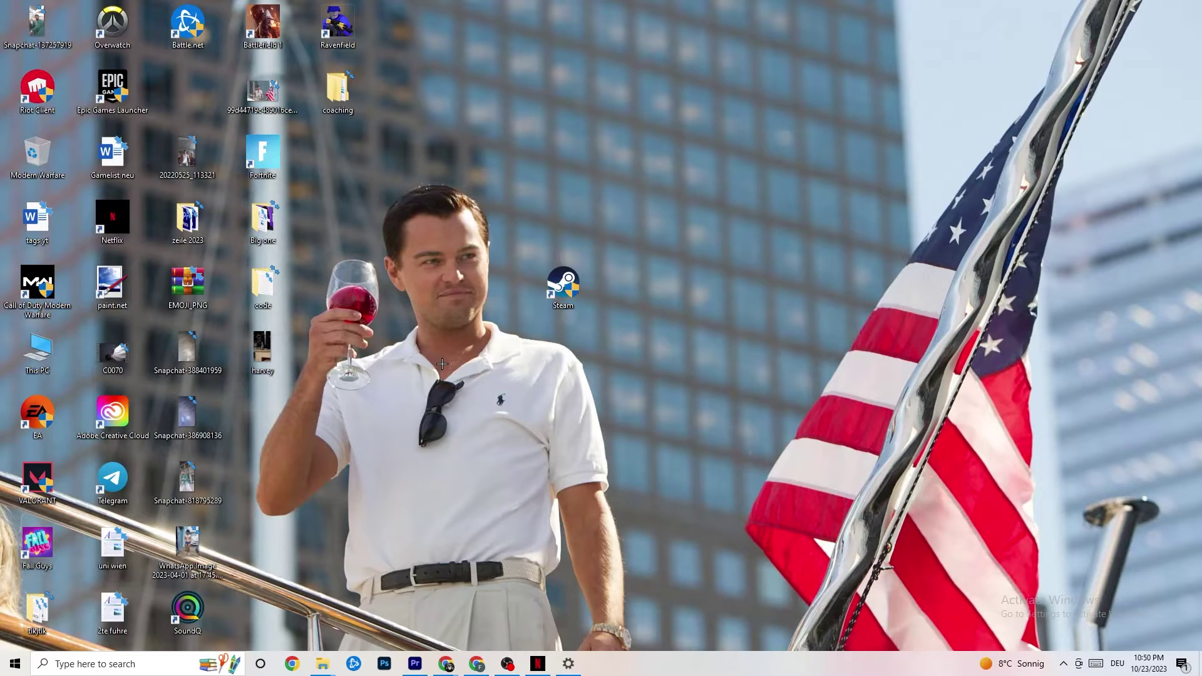
{"action": "left_click_drag", "start_coordinate": [552, 283], "coordinate": [552, 216]}
- Set the Steam shortcut to run in Windows 8 compatibility mode as administrator
{"action": "right_click", "coordinate": [552, 216]}
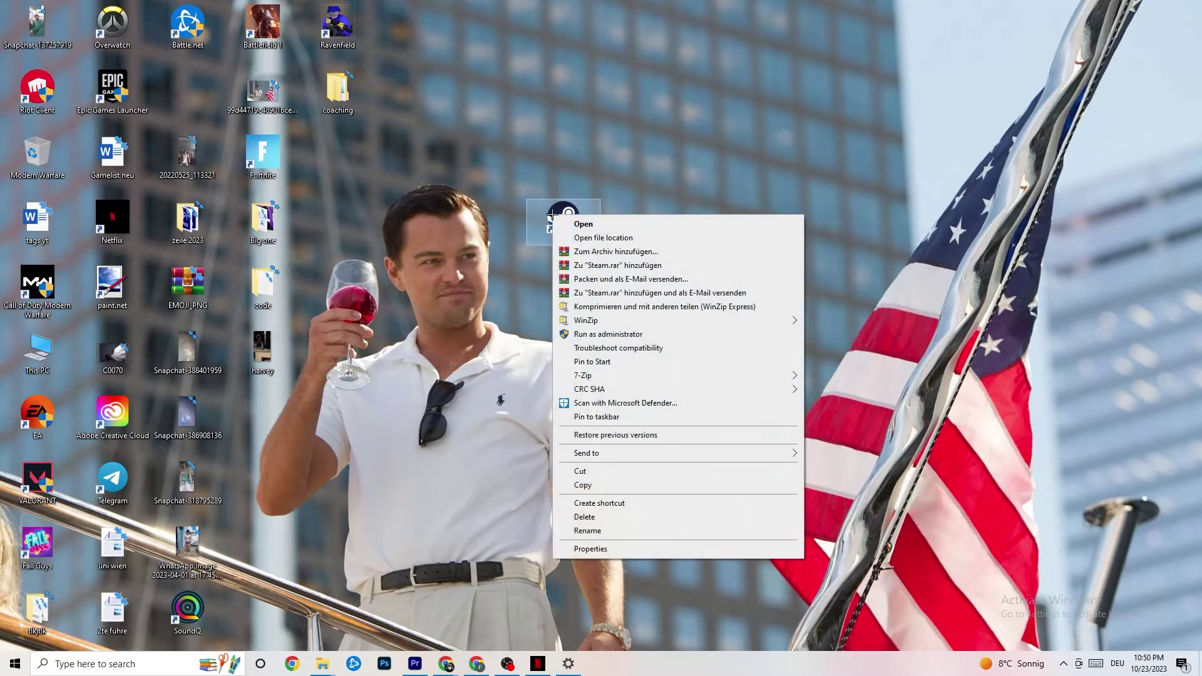
{"action": "left_click", "coordinate": [591, 549]}
{"action": "left_click_drag", "start_coordinate": [649, 223], "coordinate": [581, 104]}
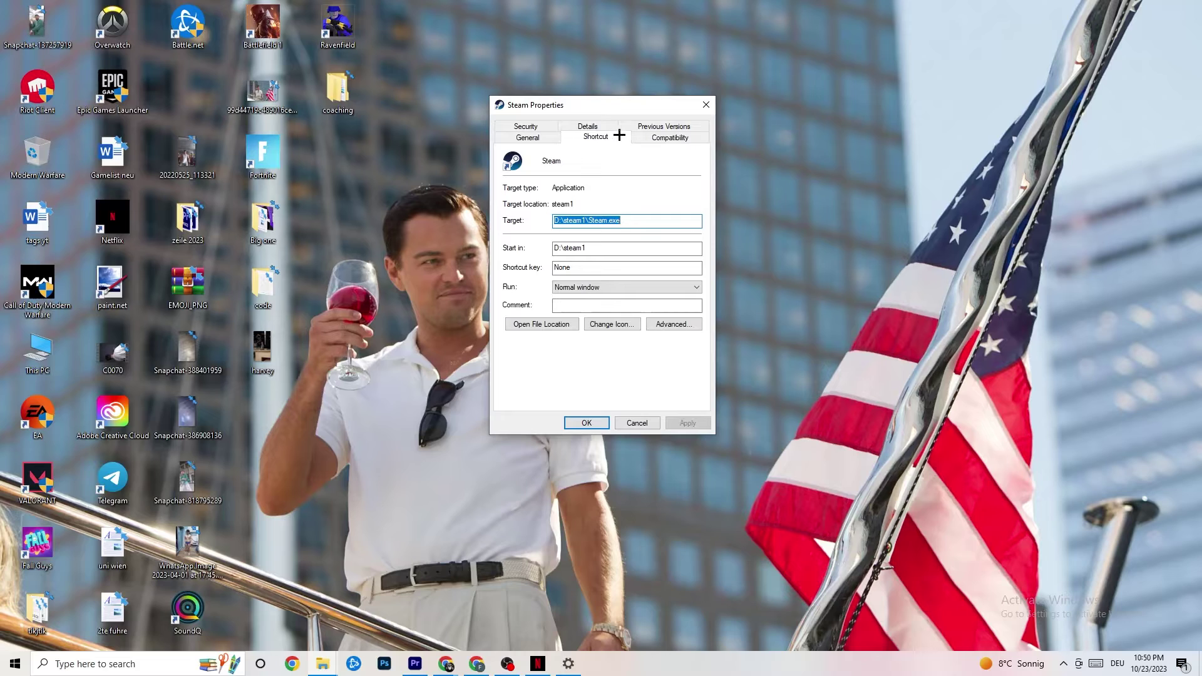
{"action": "left_click", "coordinate": [664, 137]}
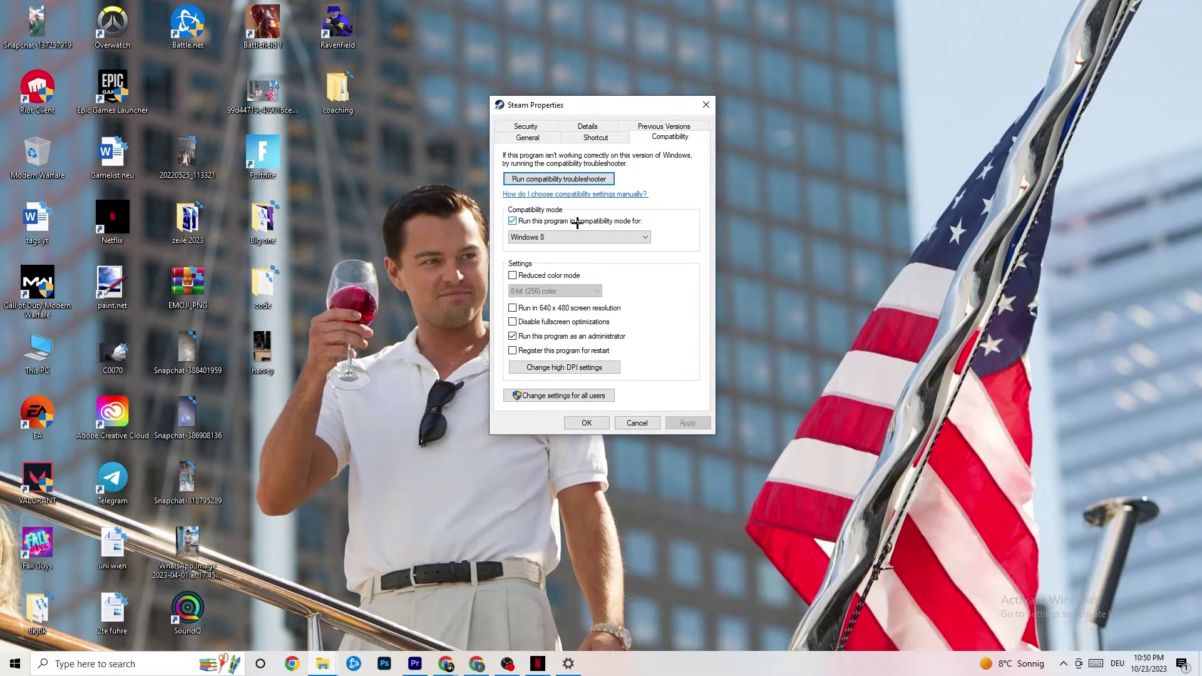
{"action": "left_click", "coordinate": [607, 235]}
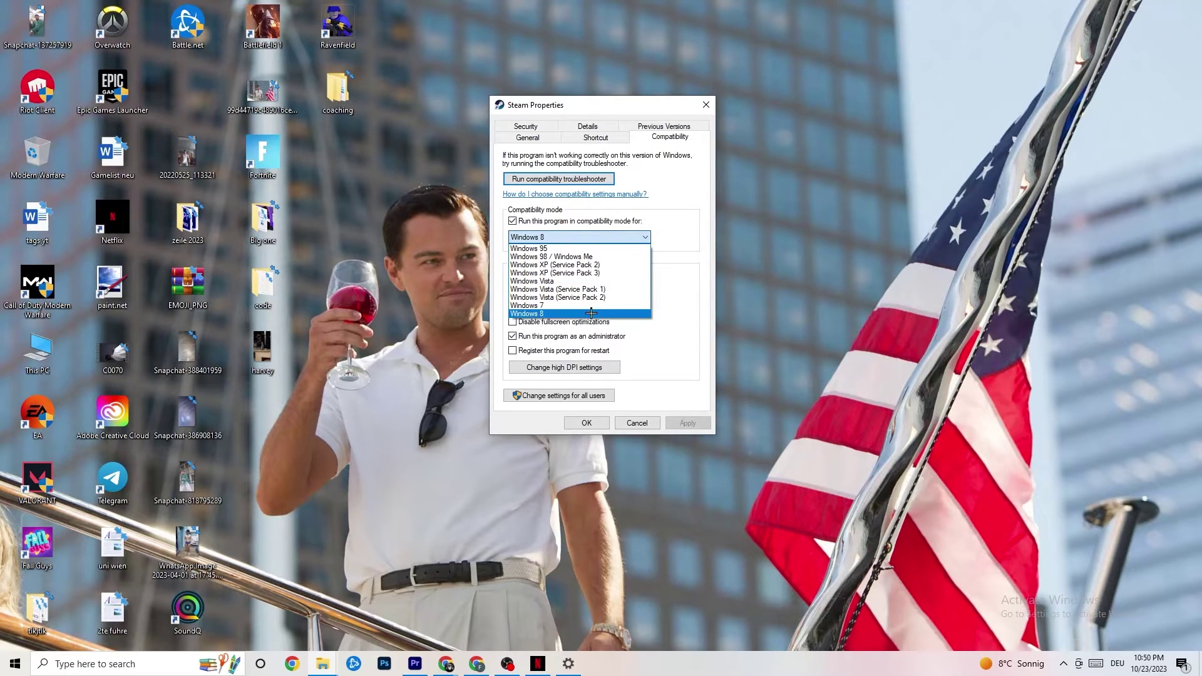
{"action": "left_click", "coordinate": [684, 234]}
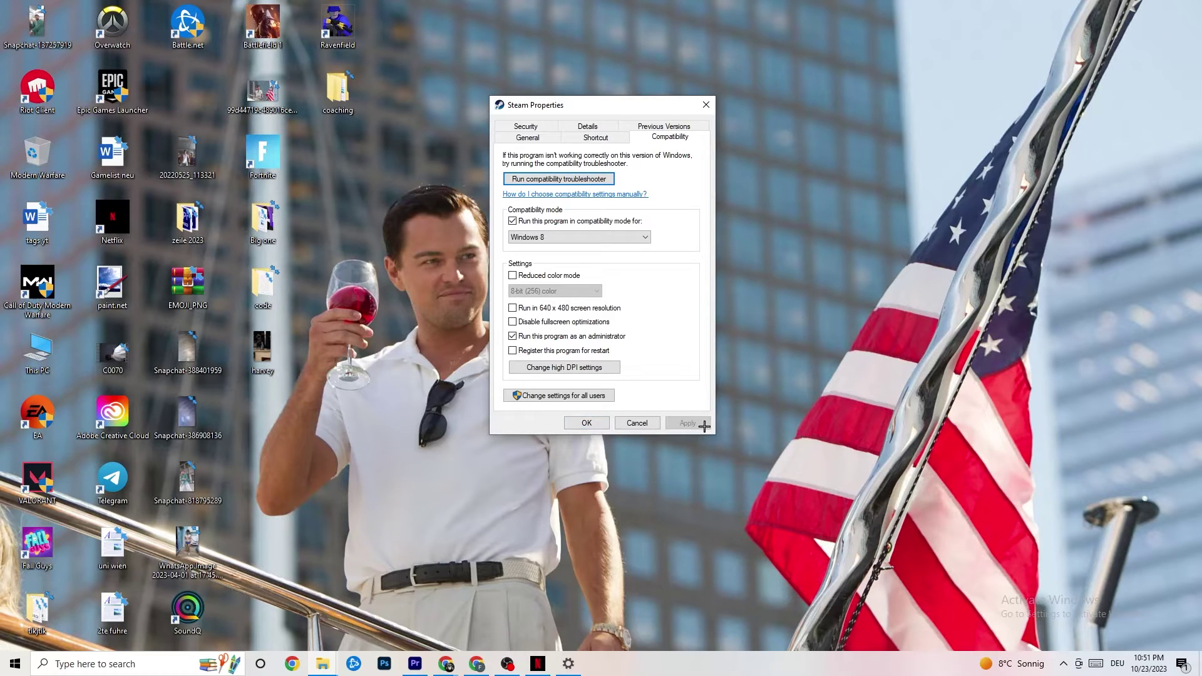
{"action": "left_click", "coordinate": [588, 423]}
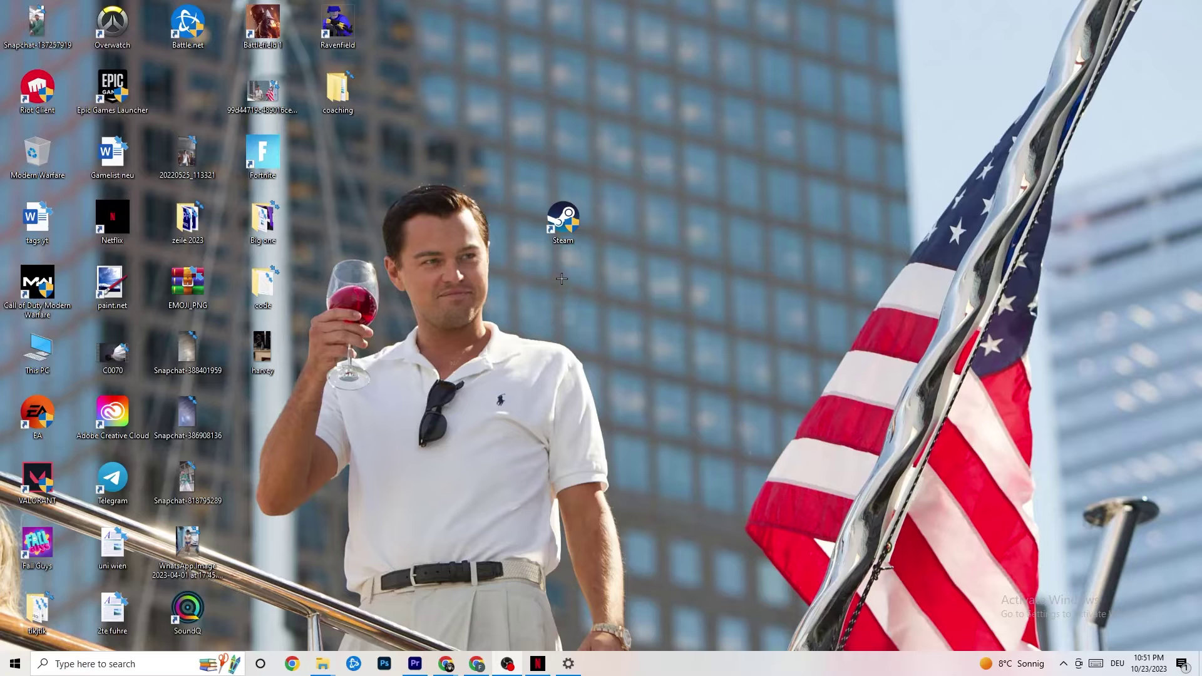
- Select the Steam shortcut and dismiss its context menu without changes
{"action": "left_click", "coordinate": [561, 232]}
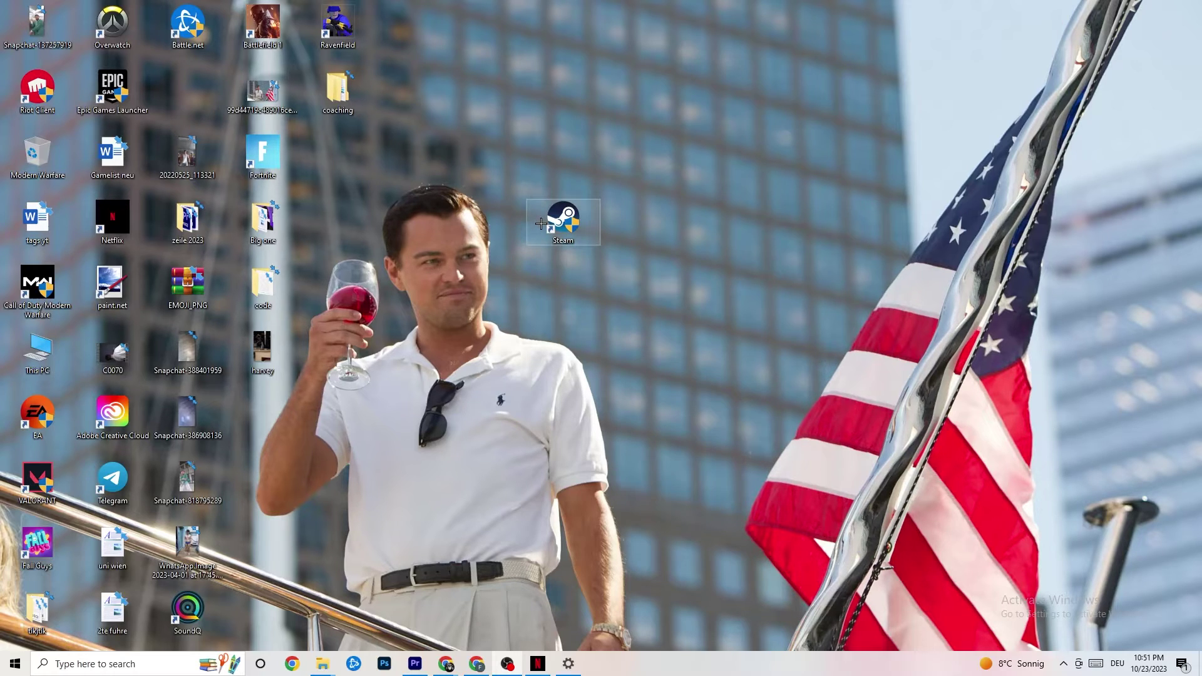
{"action": "right_click", "coordinate": [542, 224]}
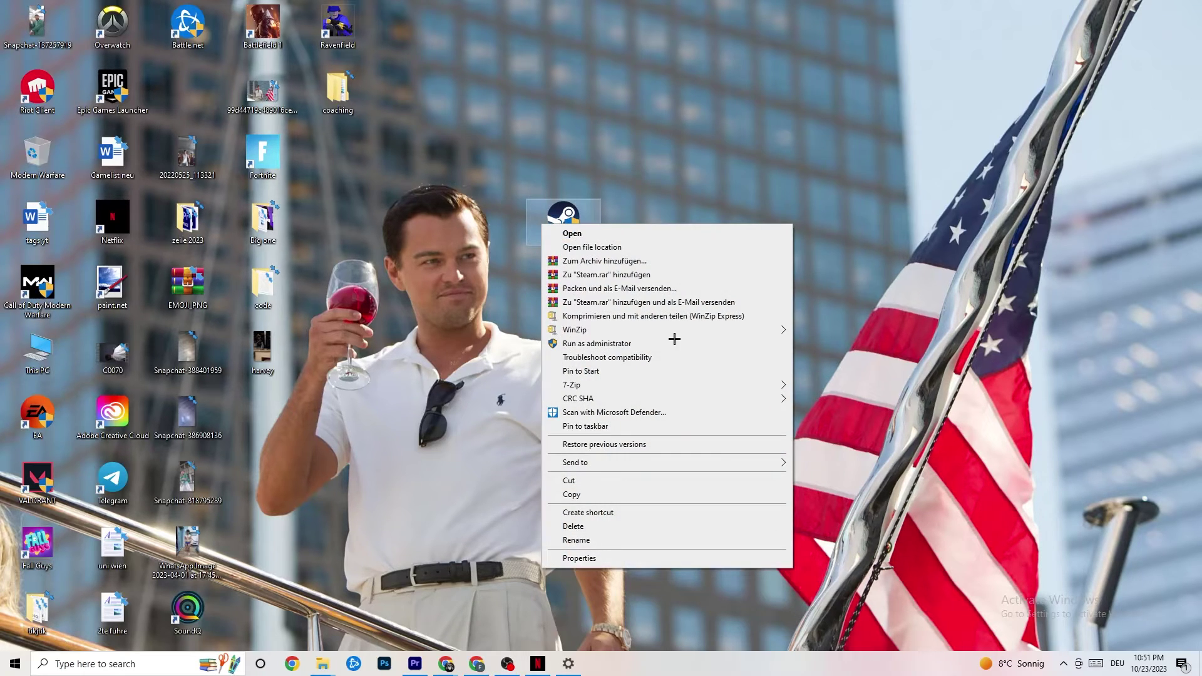
{"action": "left_click", "coordinate": [442, 276]}
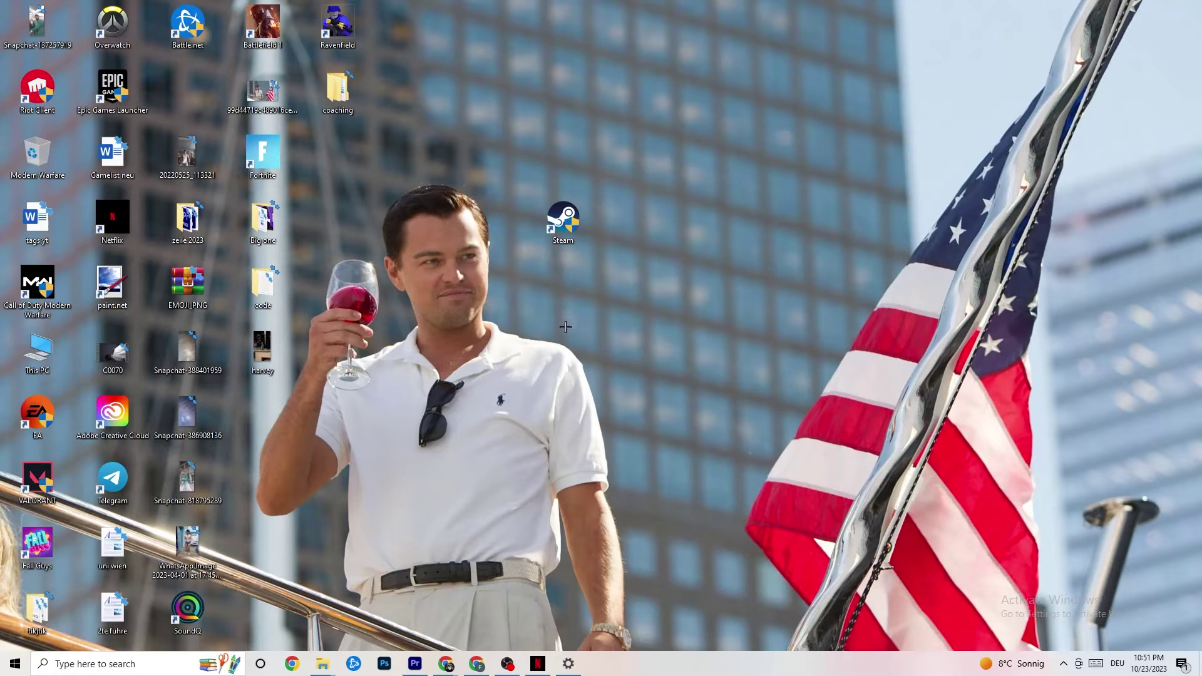
- In Settings > Display keep scaling at 100%, then go to Power & sleep
{"action": "left_click", "coordinate": [2, 673]}
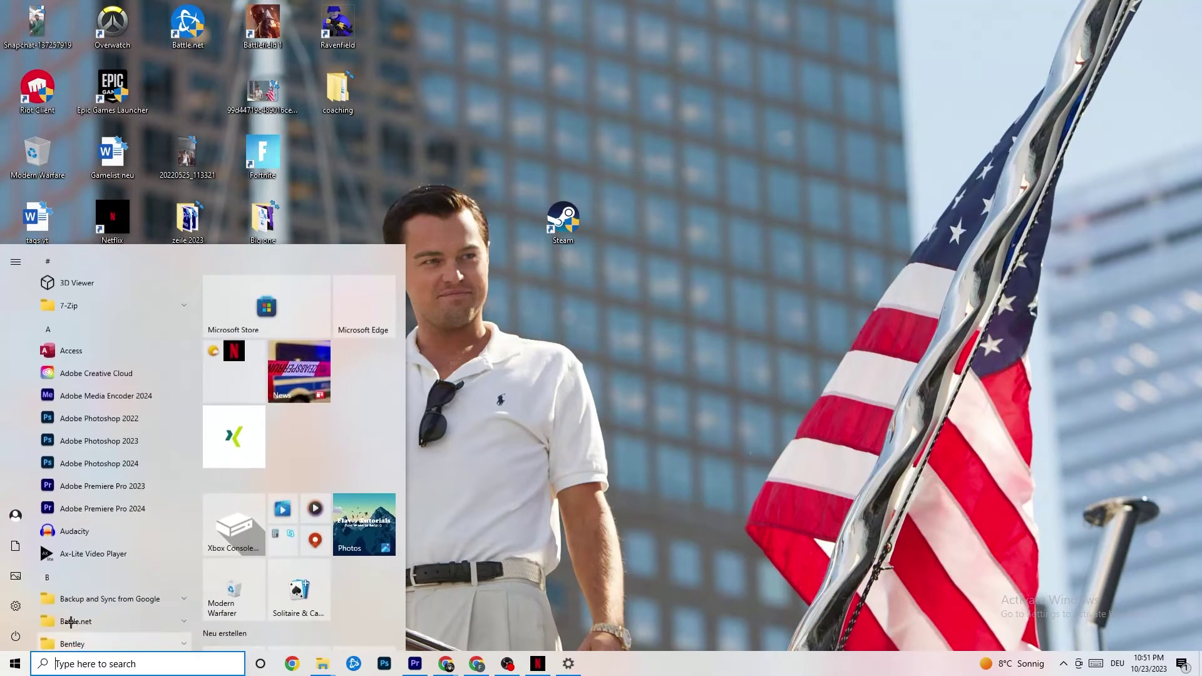
{"action": "left_click", "coordinate": [570, 662]}
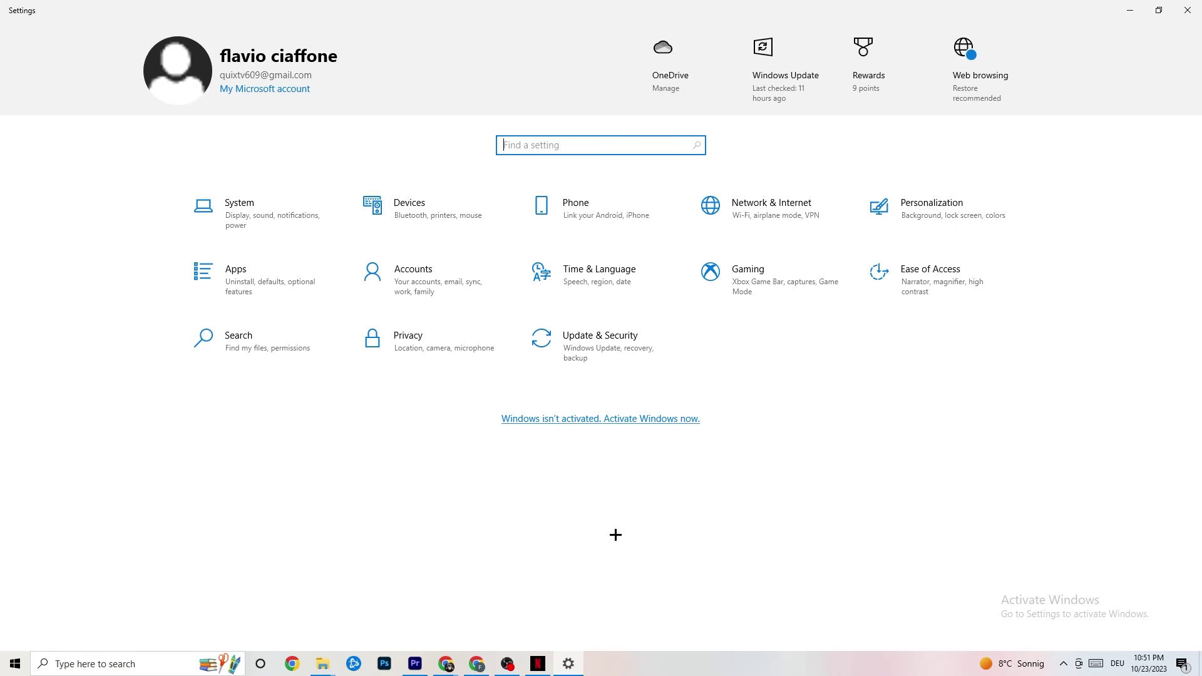
{"action": "left_click", "coordinate": [285, 230]}
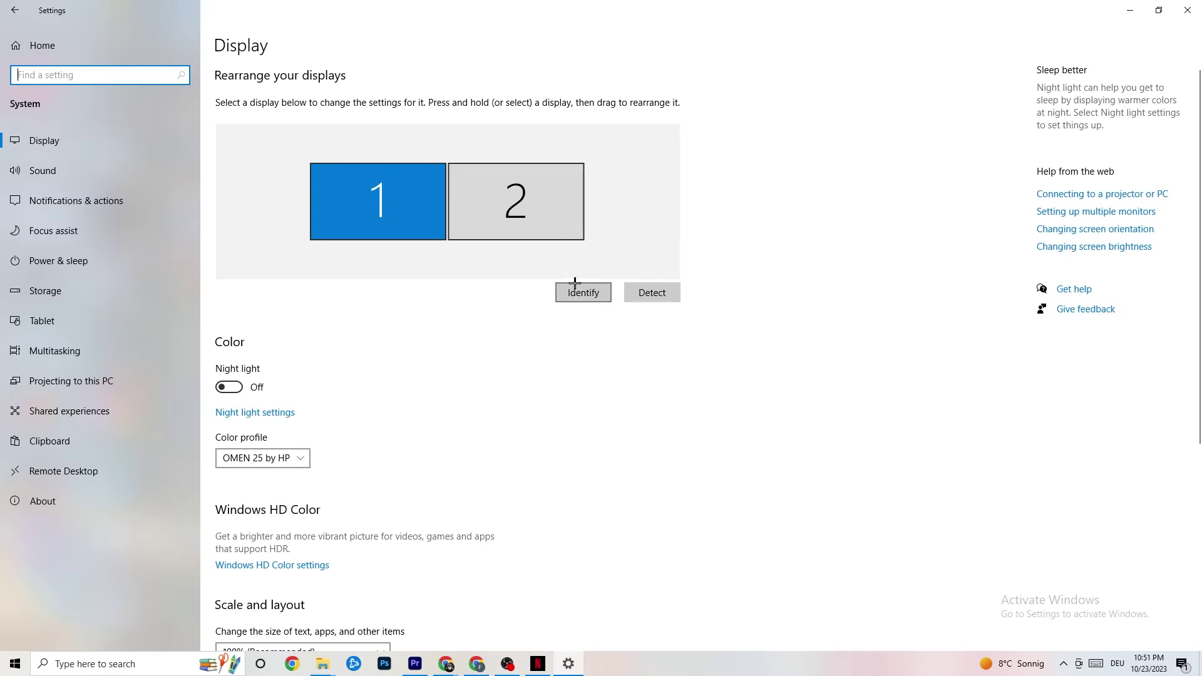
{"action": "scroll", "coordinate": [345, 211], "scroll_direction": "down", "scroll_amount": 5}
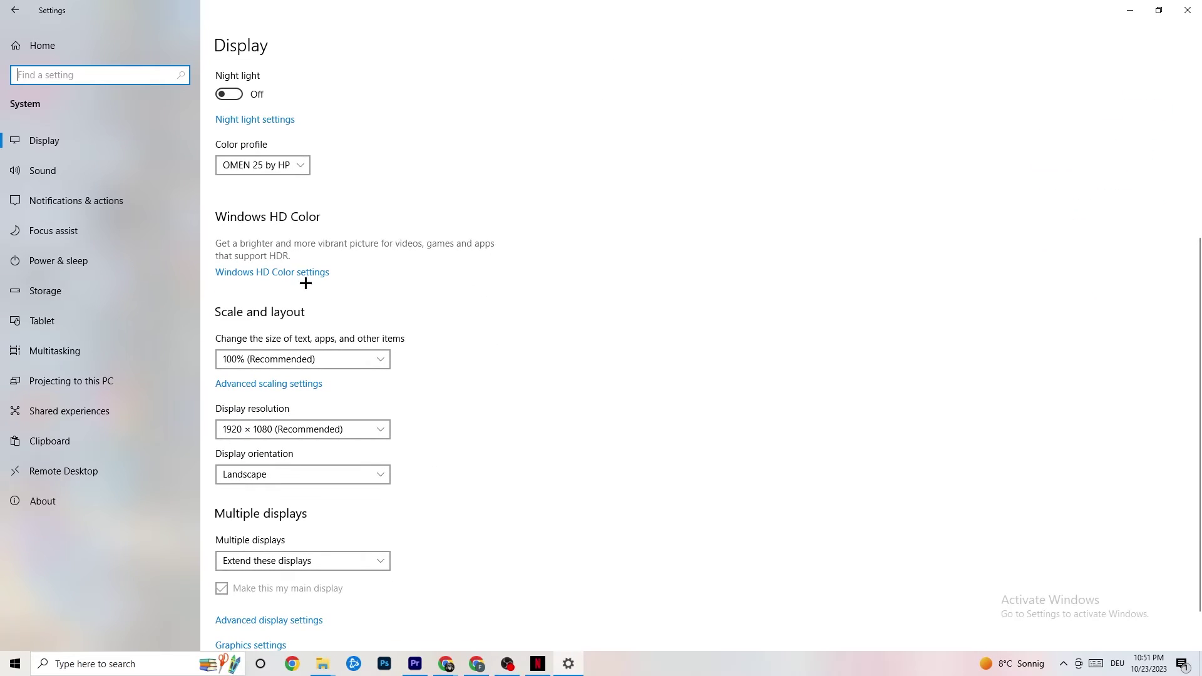
{"action": "left_click", "coordinate": [488, 342]}
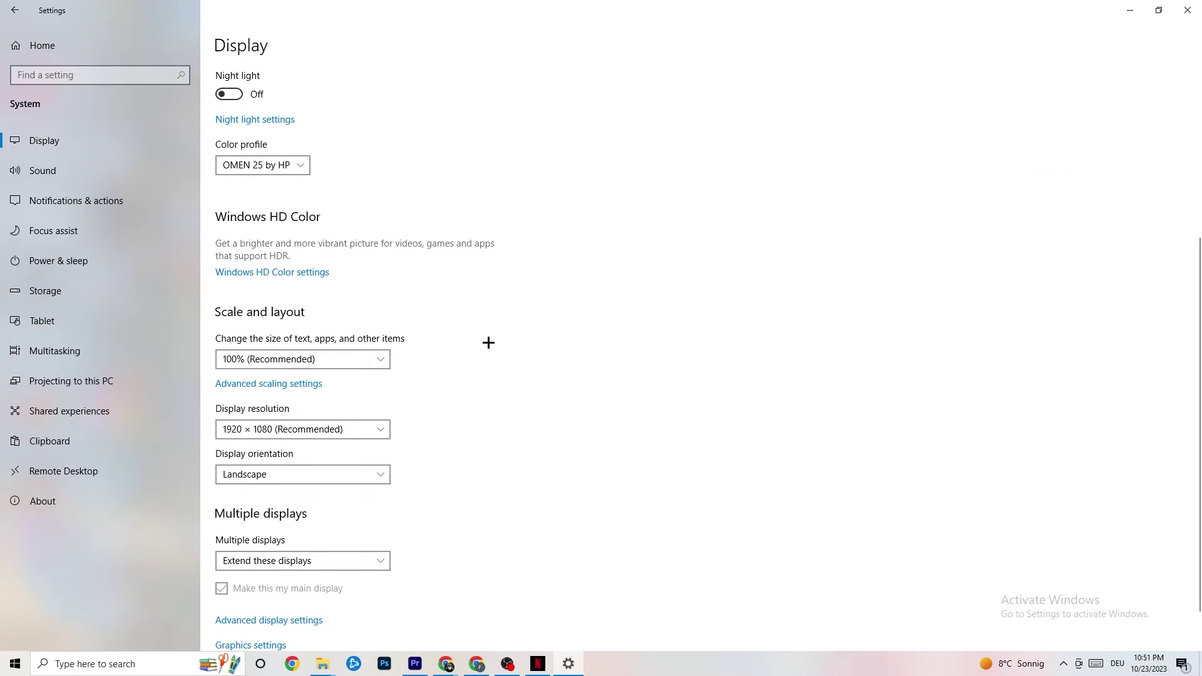
{"action": "left_click", "coordinate": [363, 356]}
{"action": "left_click", "coordinate": [545, 305]}
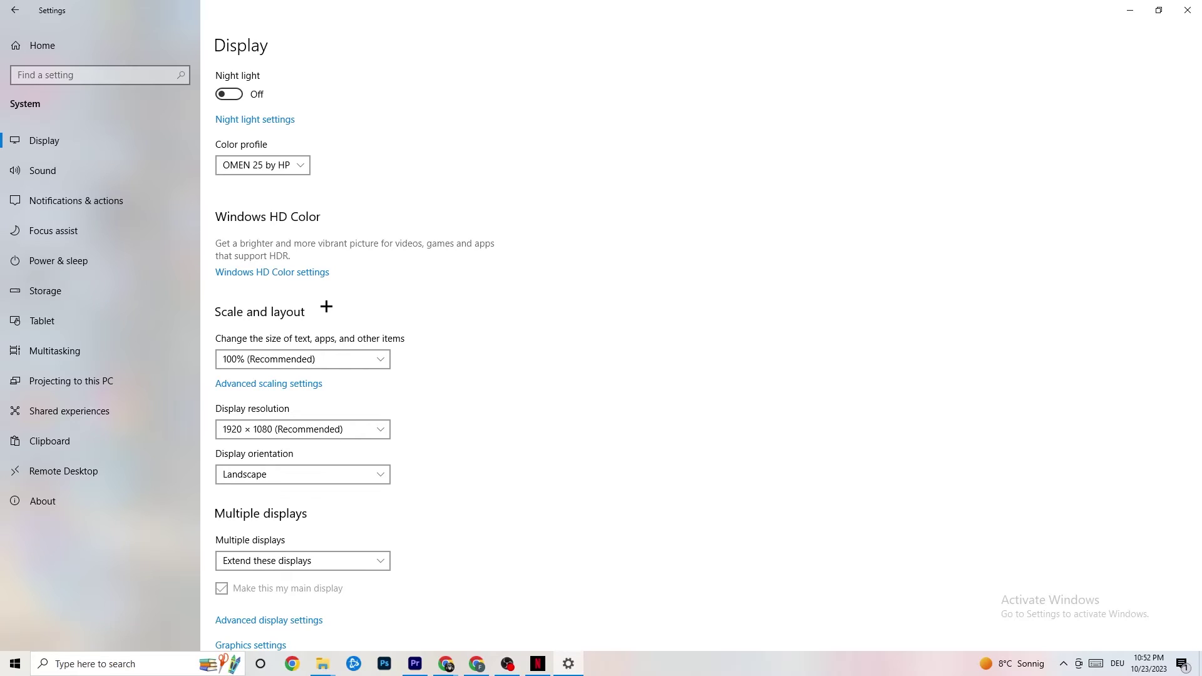
{"action": "left_click", "coordinate": [80, 258]}
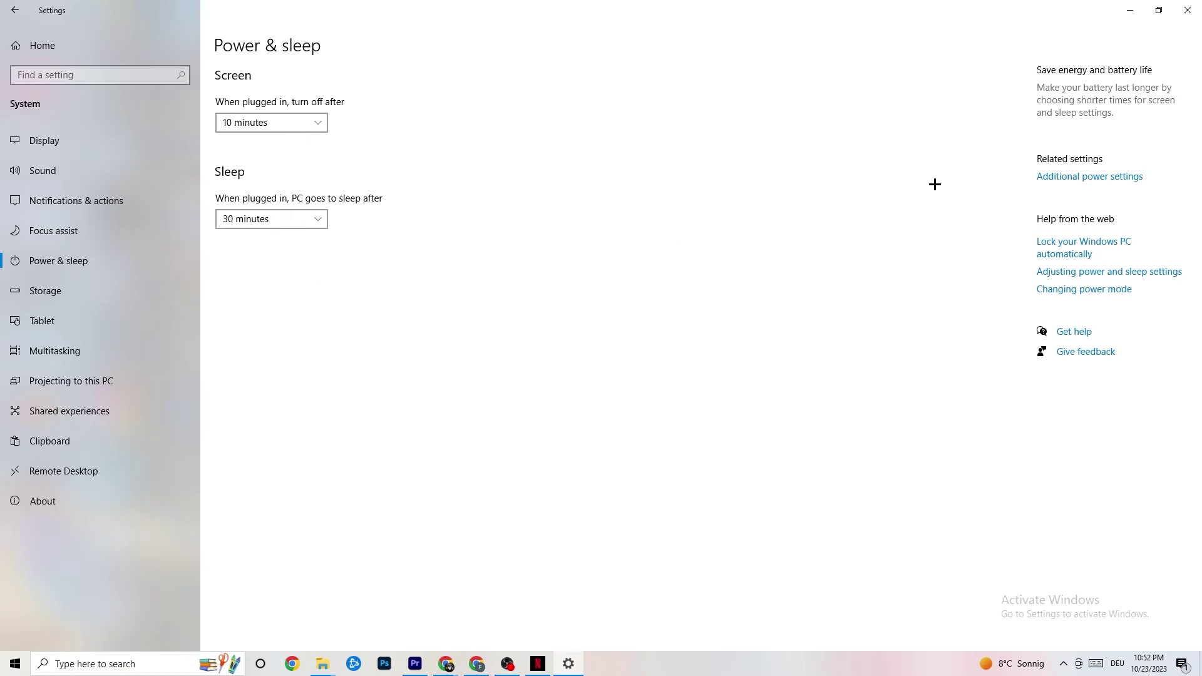
- Check the Power Options plans, with Balanced active and Ultimate Performance listed, then close the window
{"action": "left_click", "coordinate": [1101, 179]}
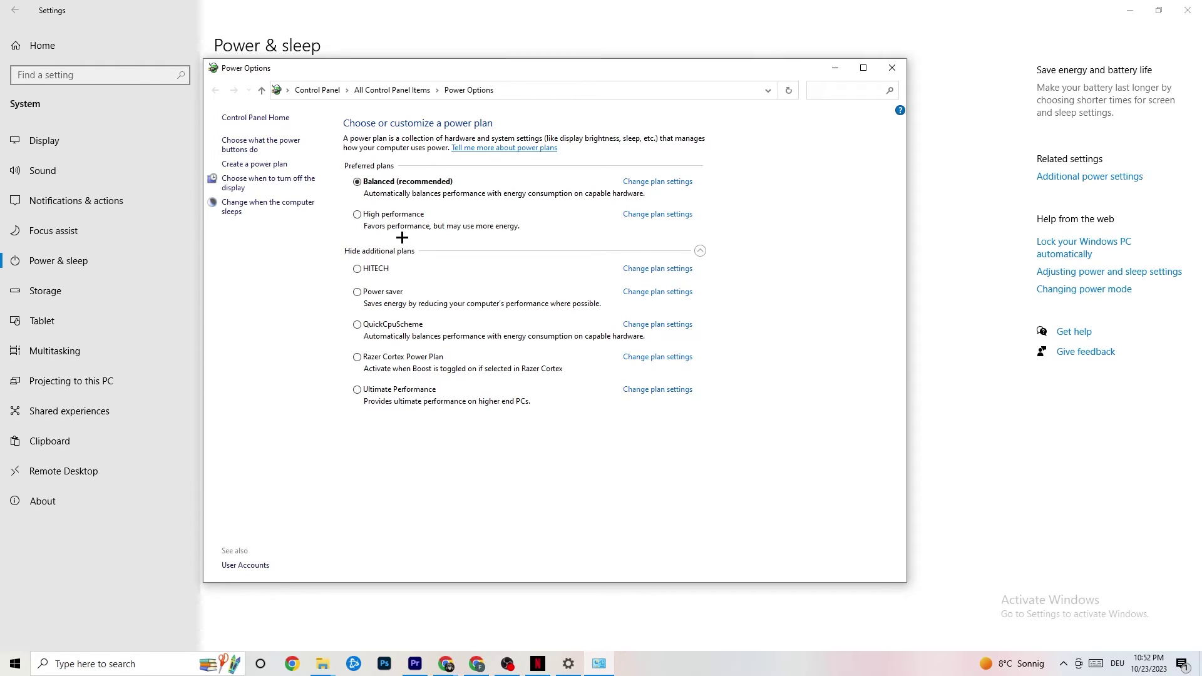
{"action": "left_click", "coordinate": [890, 69]}
- Keep Storage Sense running every week, then go back to the Settings home page
{"action": "left_click", "coordinate": [80, 298]}
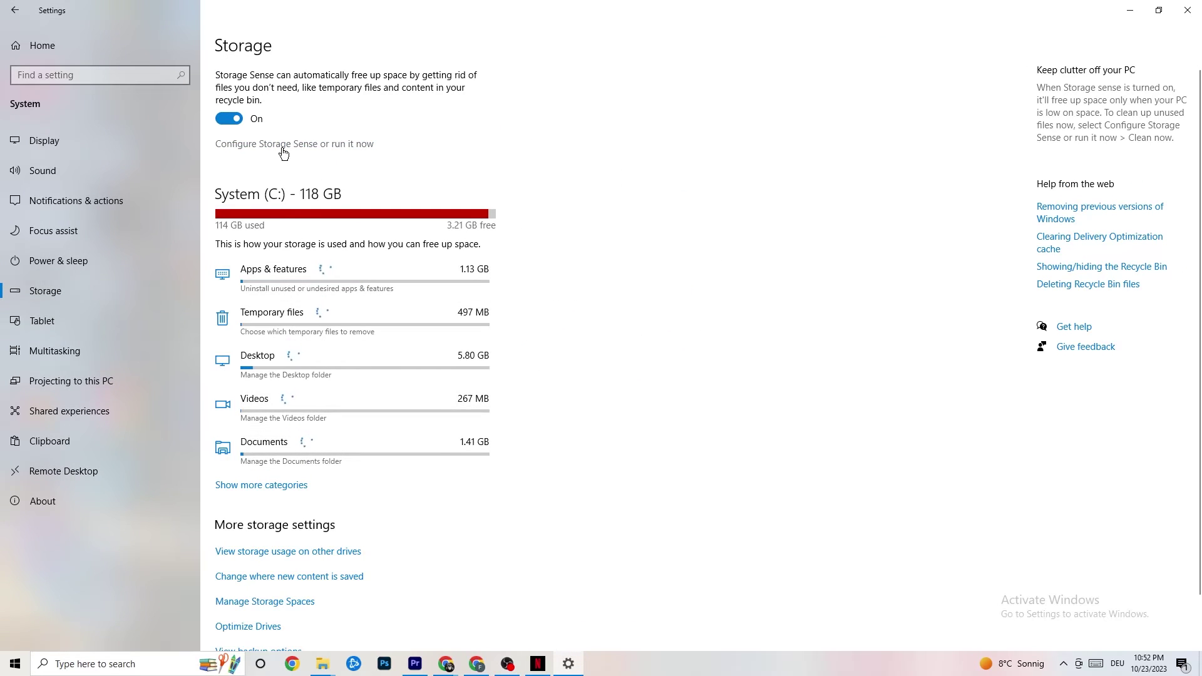
{"action": "left_click", "coordinate": [335, 143]}
{"action": "left_click", "coordinate": [147, 185]}
{"action": "left_click", "coordinate": [235, 241]}
{"action": "left_click", "coordinate": [83, 179]}
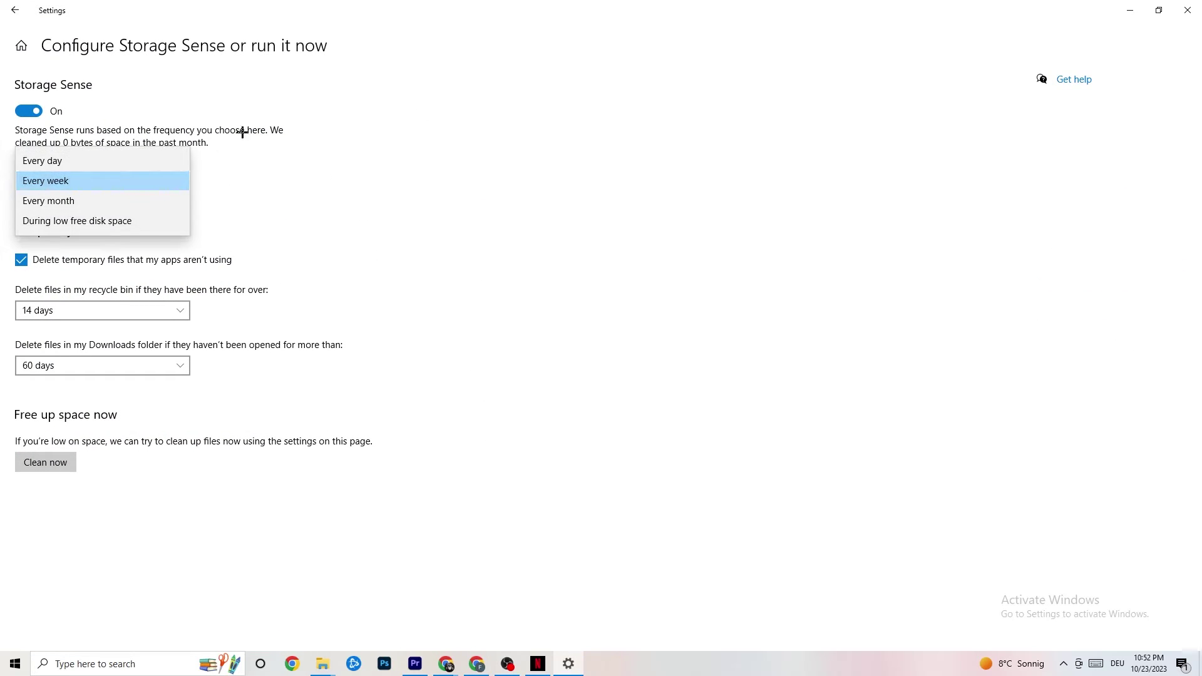
{"action": "left_click", "coordinate": [216, 140]}
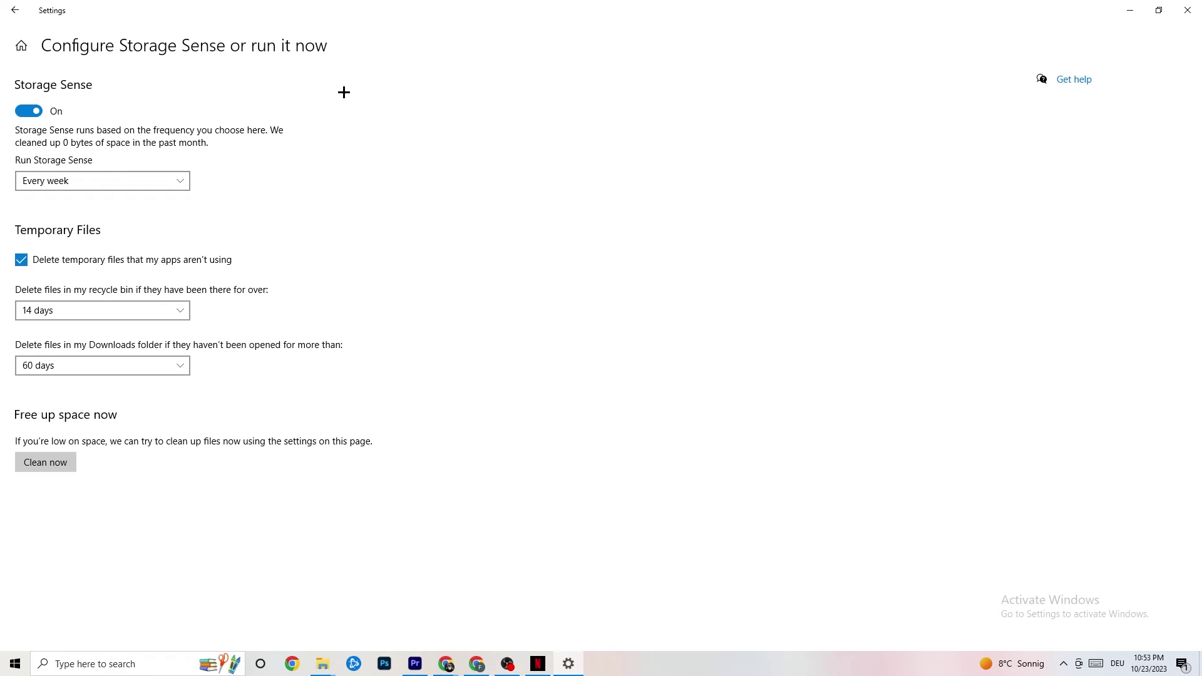
{"action": "left_click", "coordinate": [15, 10]}
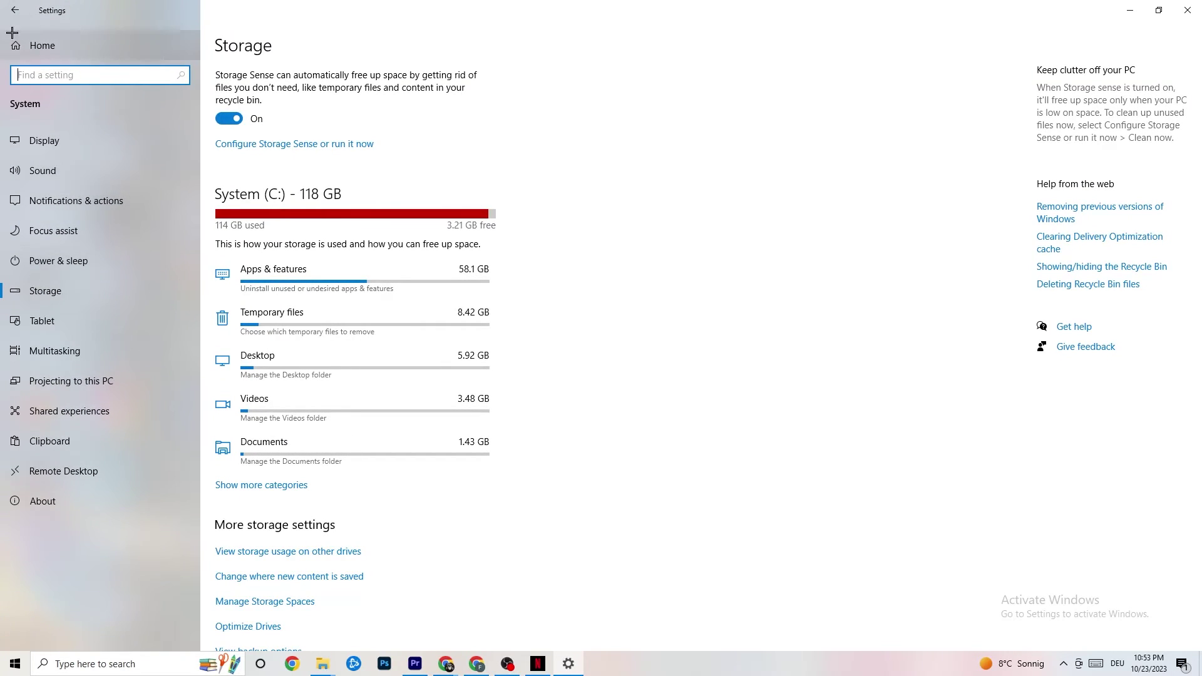
{"action": "left_click", "coordinate": [14, 10]}
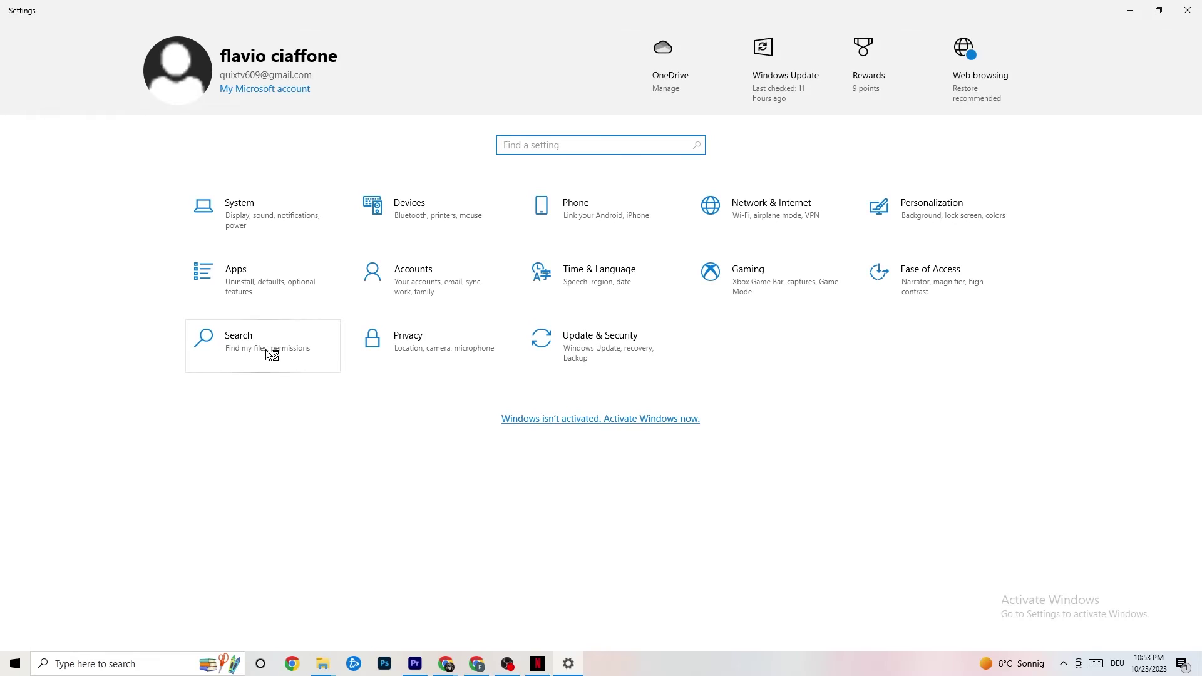
- Confirm Xbox Game Bar is off, then view Captures with background recording off at 30 fps
{"action": "left_click", "coordinate": [771, 287]}
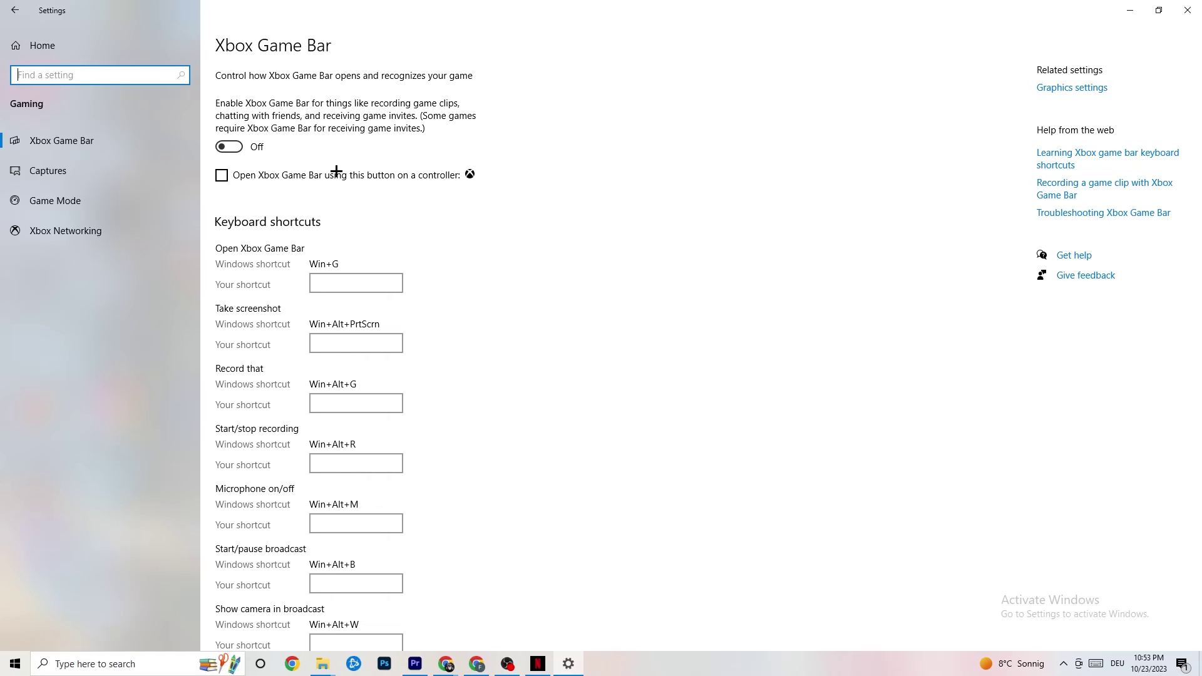
{"action": "left_click", "coordinate": [80, 170]}
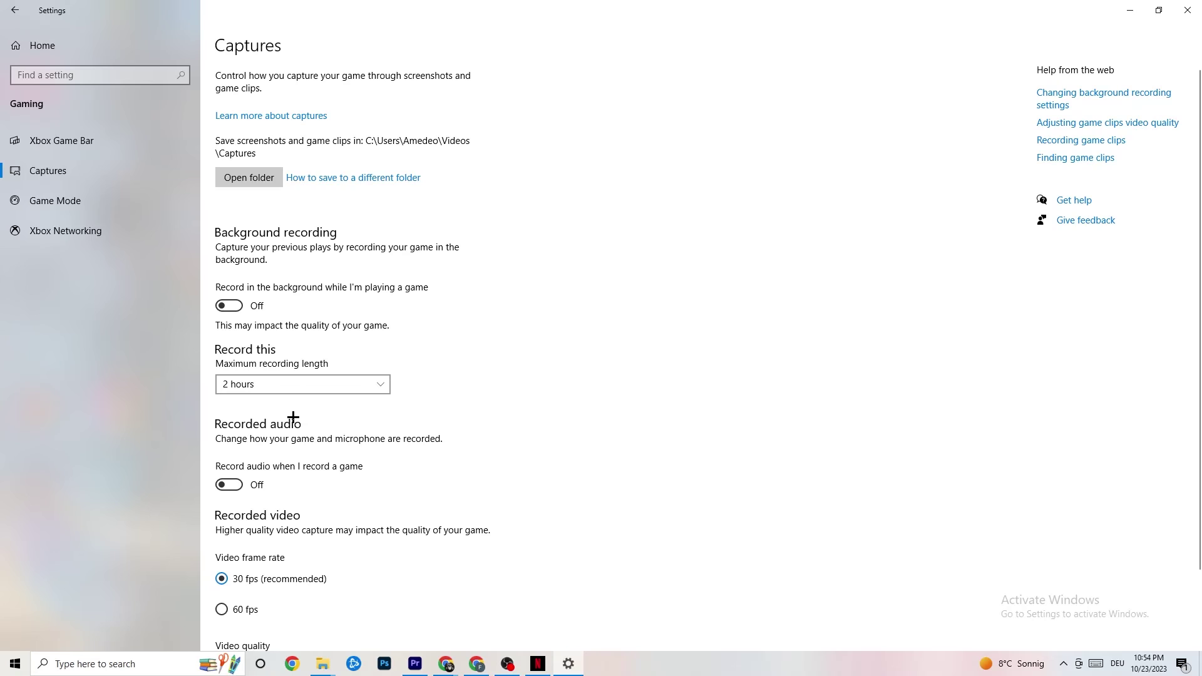
- Check that the Game Mode toggle is On, then close the Settings window
{"action": "left_click", "coordinate": [62, 200]}
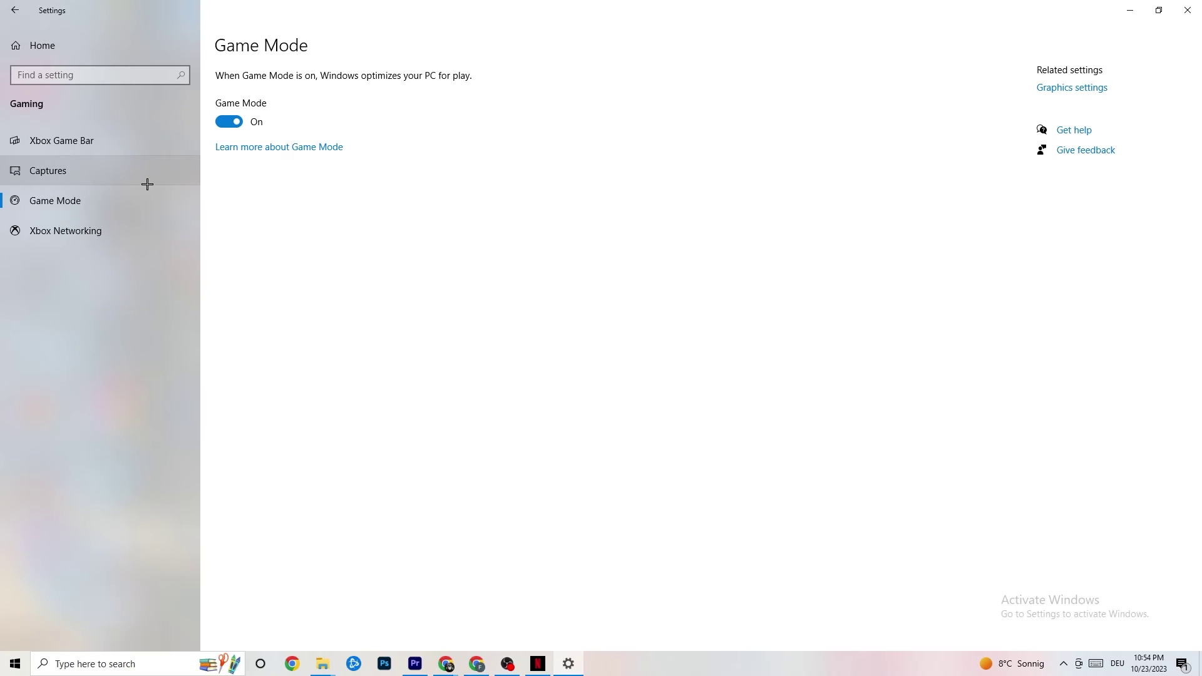
{"action": "left_click", "coordinate": [1187, 9]}
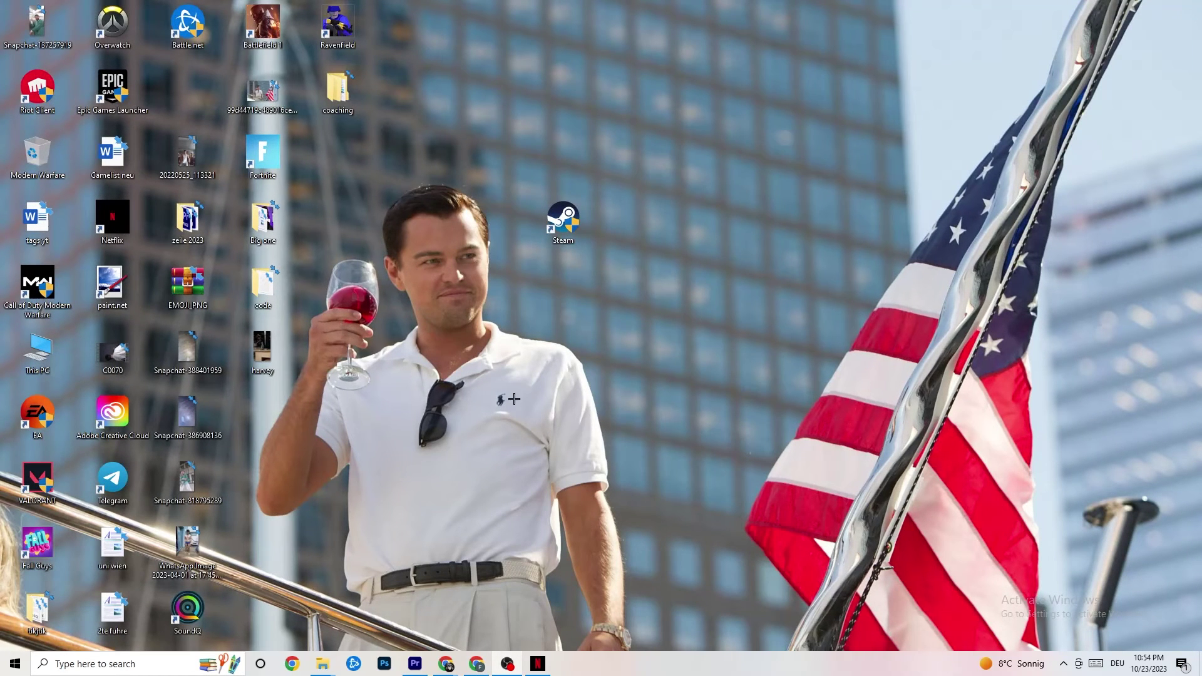
- Launch Task Manager maximised and look at Netflix's process actions without running any
{"action": "right_click", "coordinate": [614, 672]}
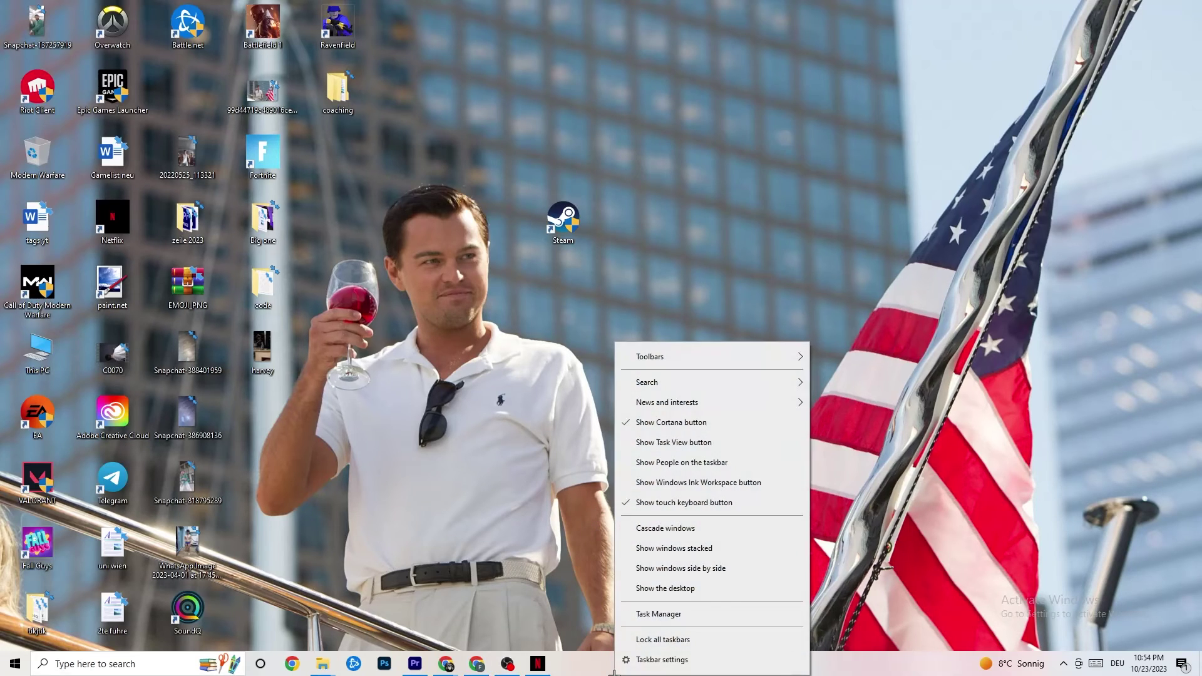
{"action": "left_click", "coordinate": [655, 614]}
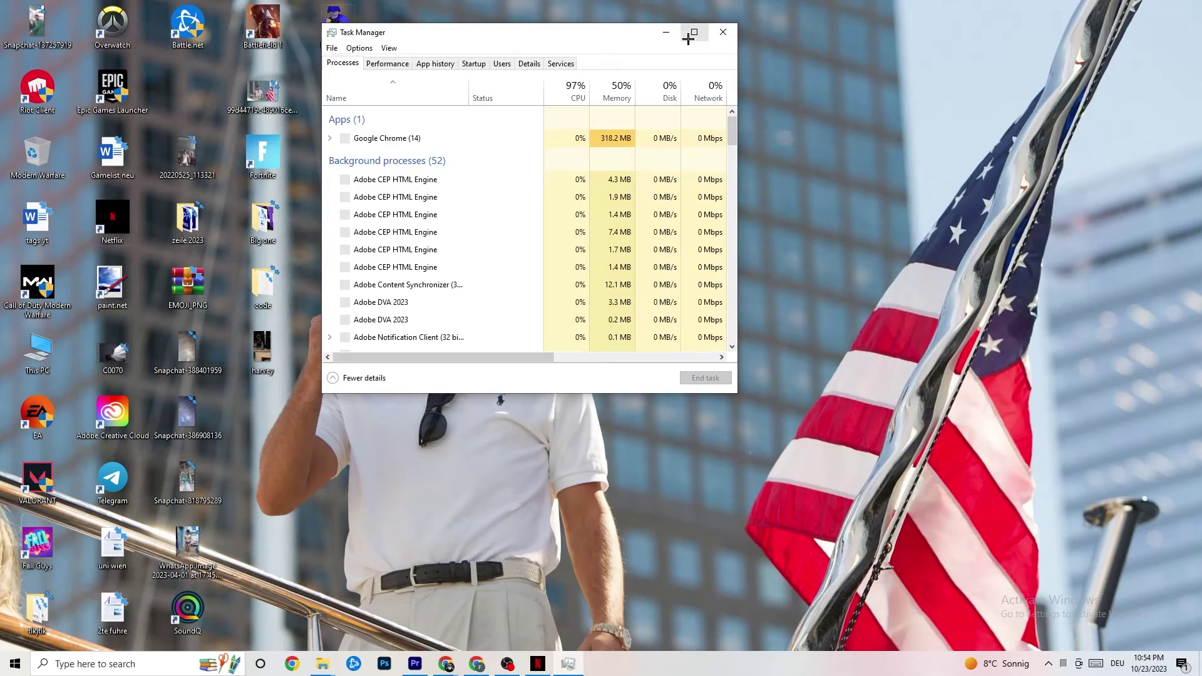
{"action": "left_click", "coordinate": [692, 32]}
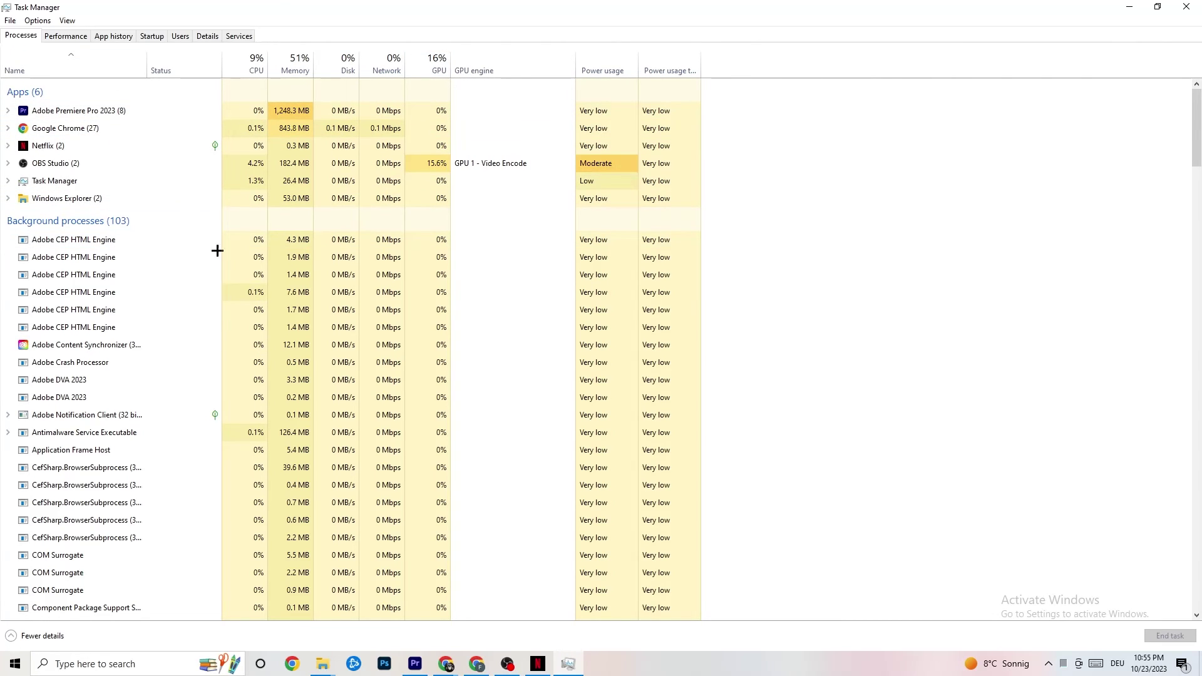
{"action": "scroll", "coordinate": [246, 469], "scroll_direction": "down", "scroll_amount": 7}
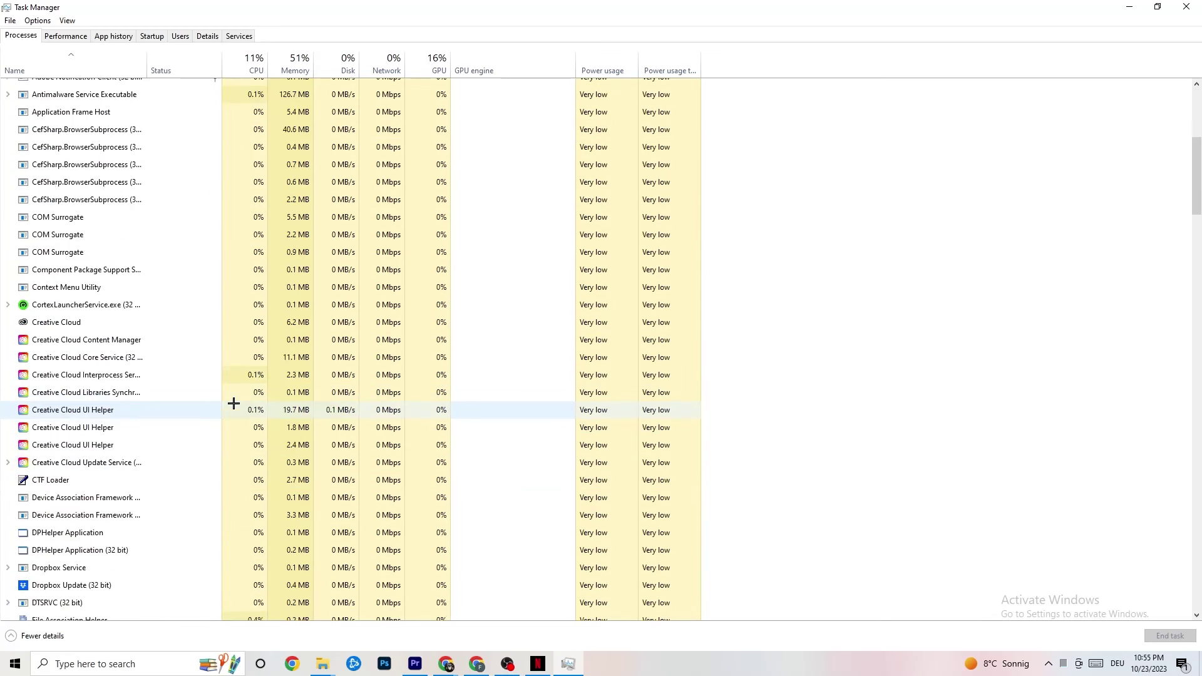
{"action": "scroll", "coordinate": [233, 410], "scroll_direction": "up", "scroll_amount": 7}
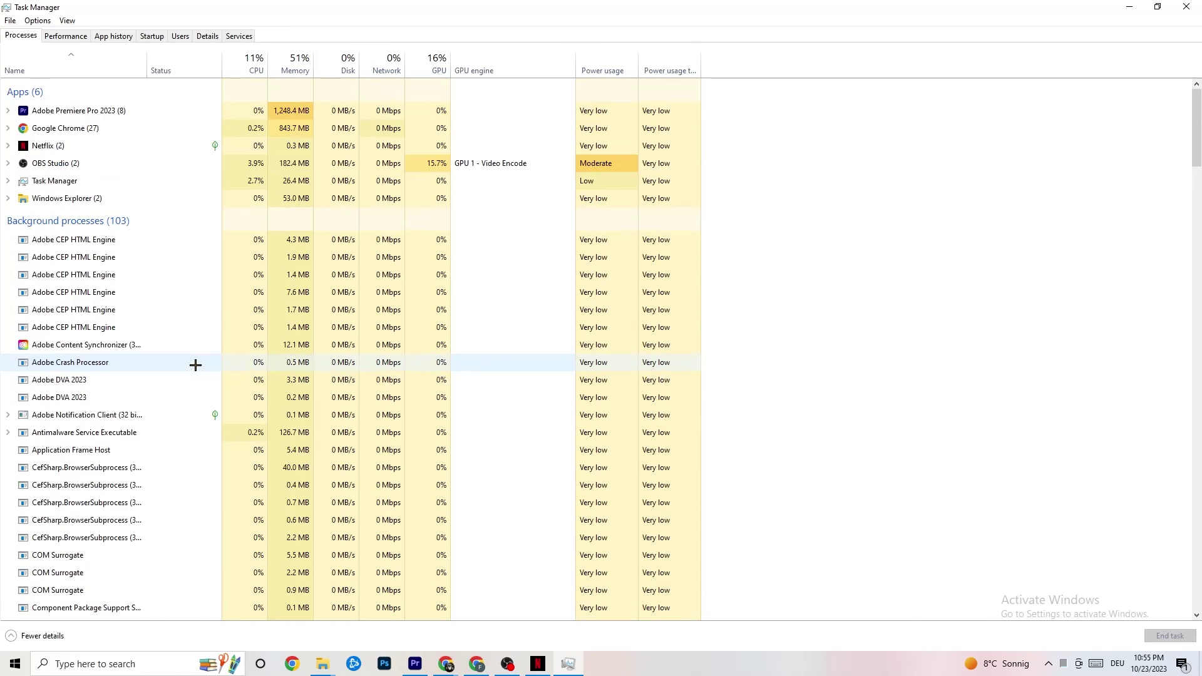
{"action": "right_click", "coordinate": [77, 147]}
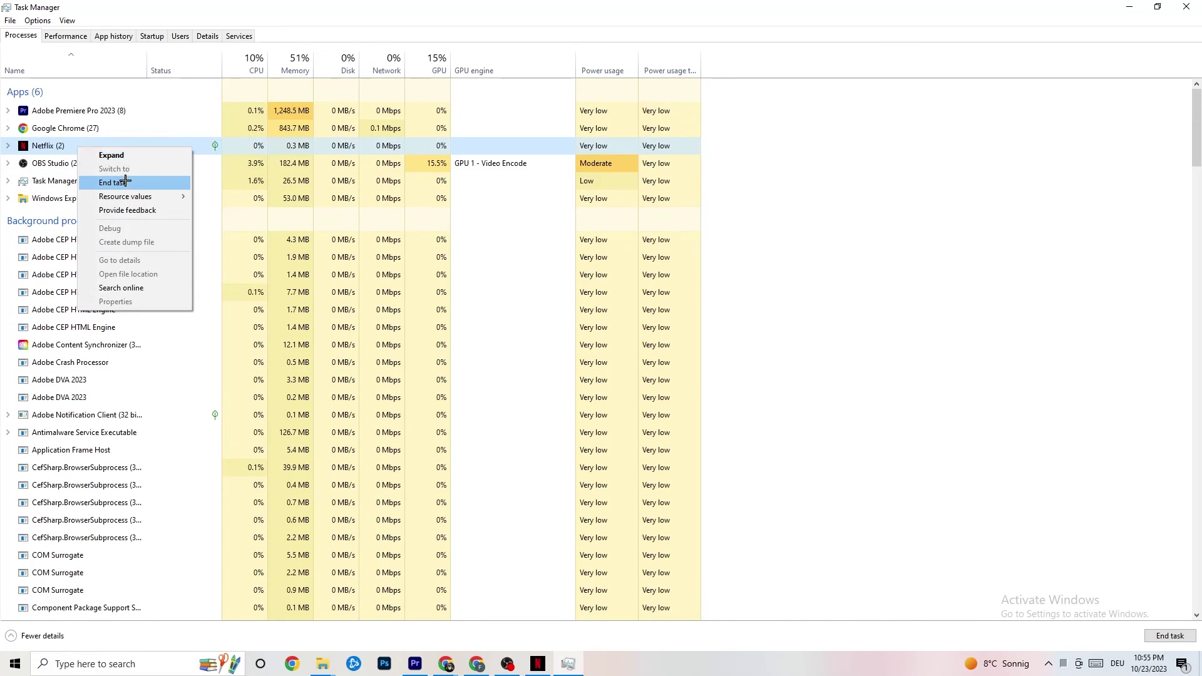
{"action": "left_click", "coordinate": [892, 202]}
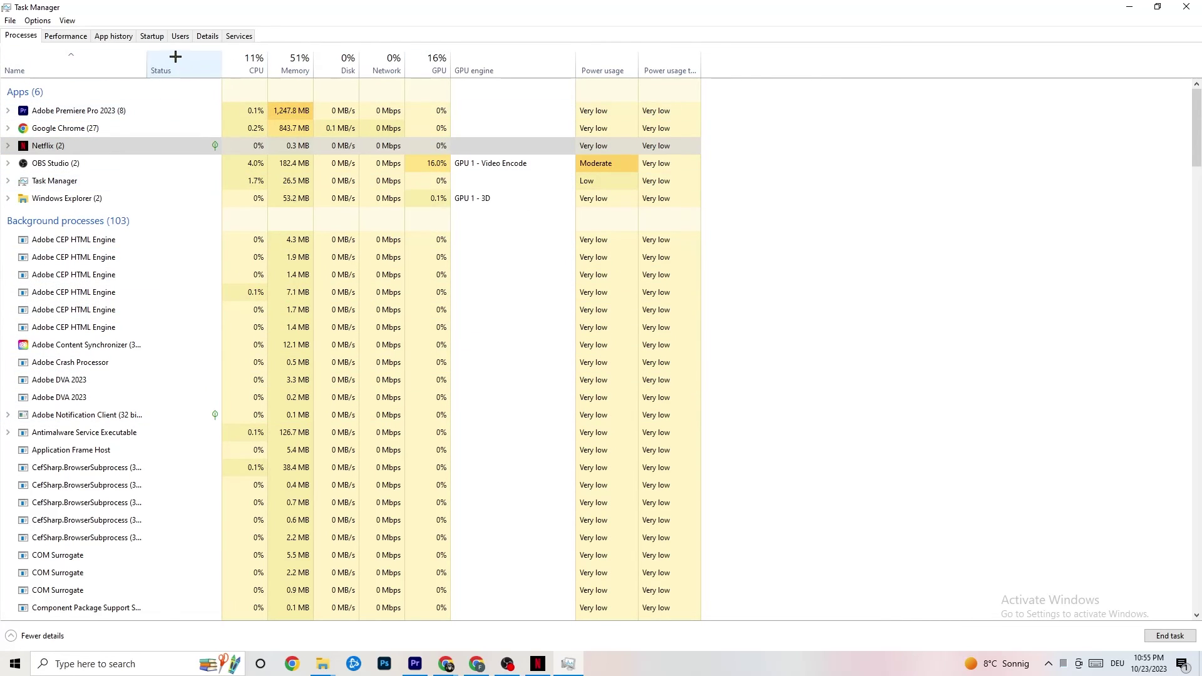
- Inspect Adobe Premiere's priority options on the Details tab, then view the Startup apps list
{"action": "left_click", "coordinate": [207, 36]}
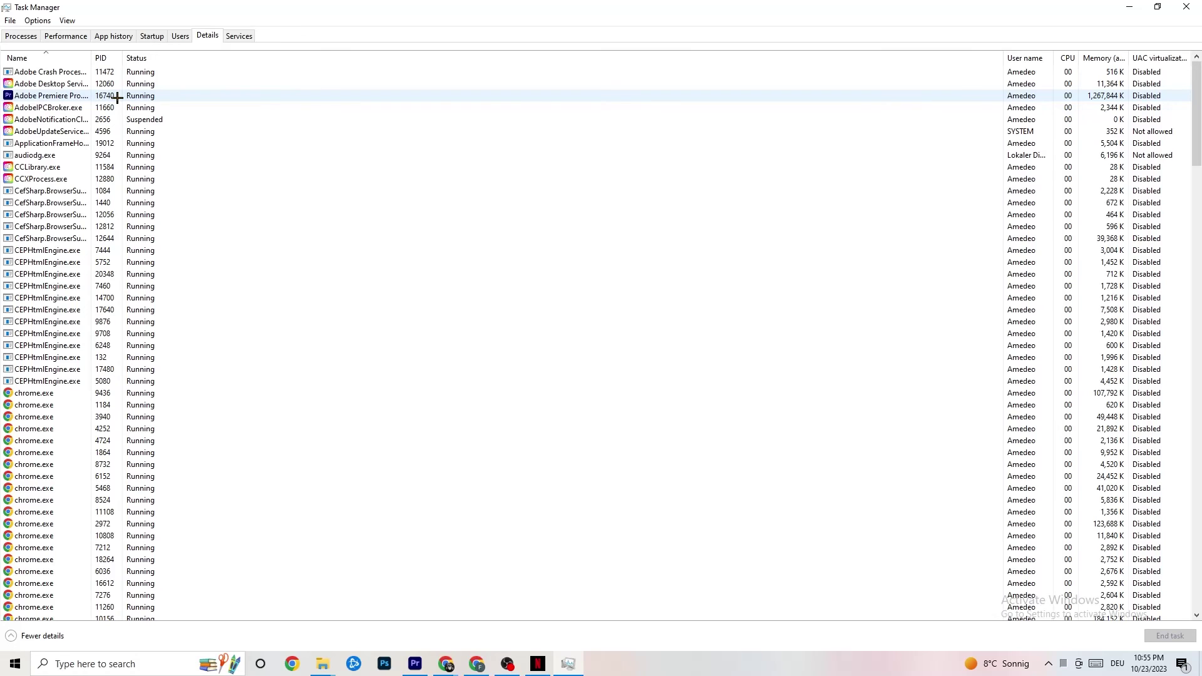
{"action": "right_click", "coordinate": [117, 99]}
{"action": "mouse_move", "coordinate": [187, 151]}
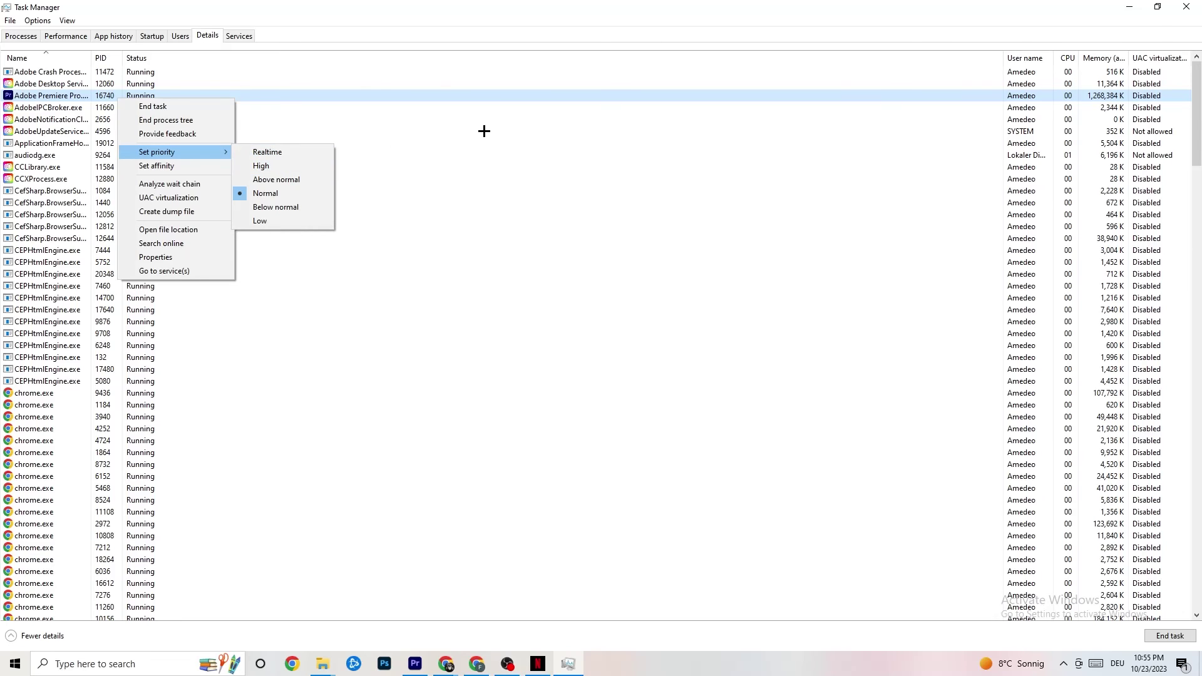
{"action": "left_click", "coordinate": [195, 151]}
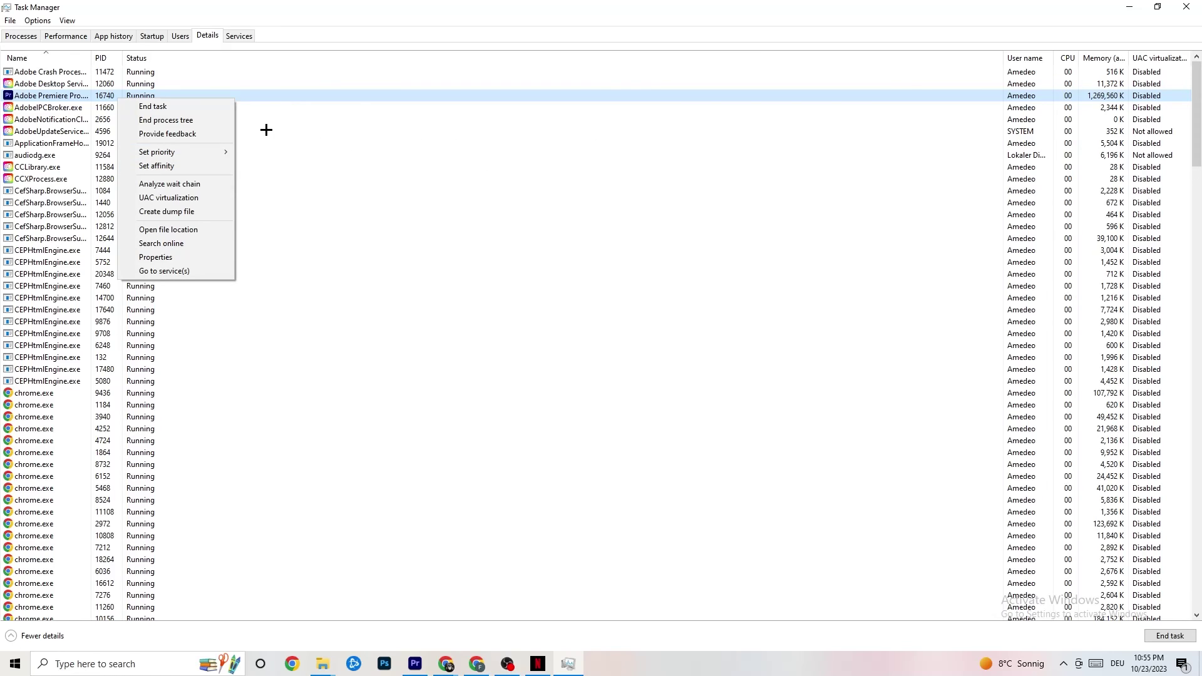
{"action": "left_click", "coordinate": [151, 36]}
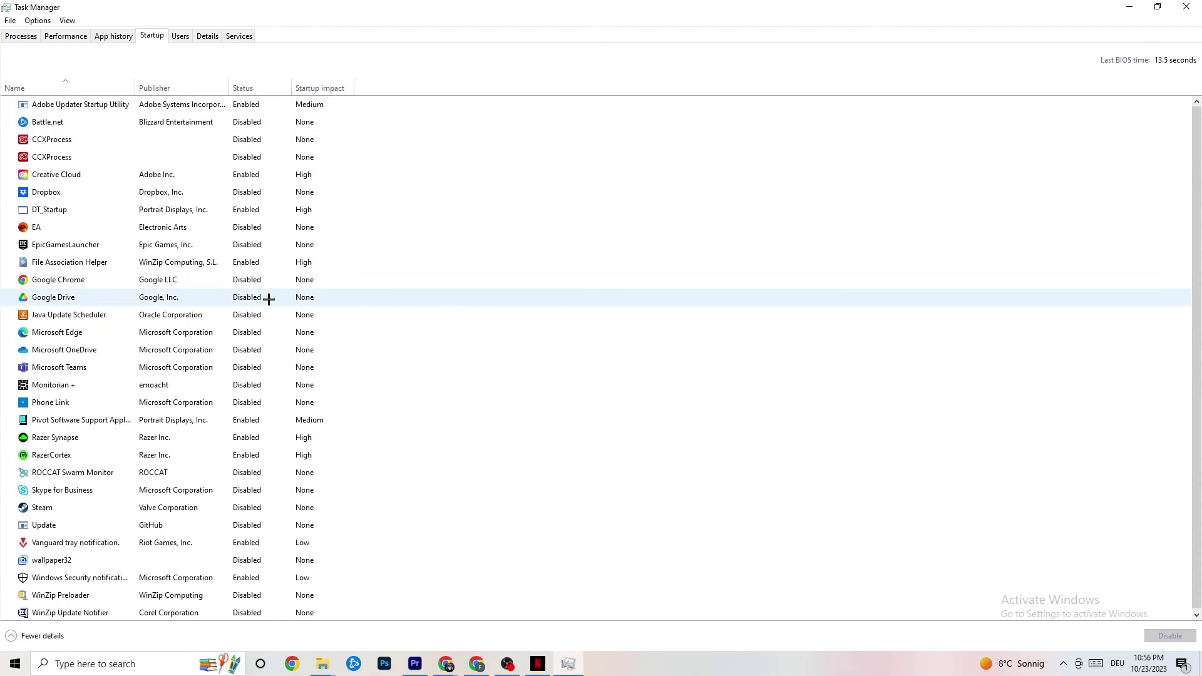
{"action": "right_click", "coordinate": [174, 297]}
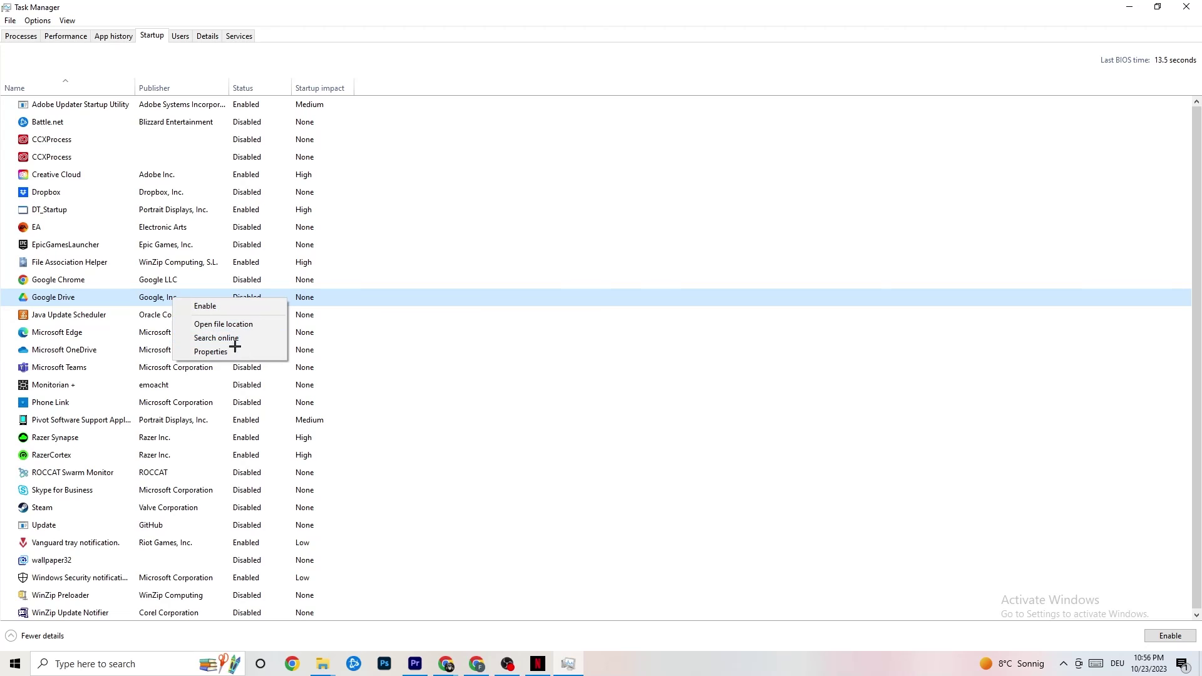
{"action": "right_click", "coordinate": [238, 421]}
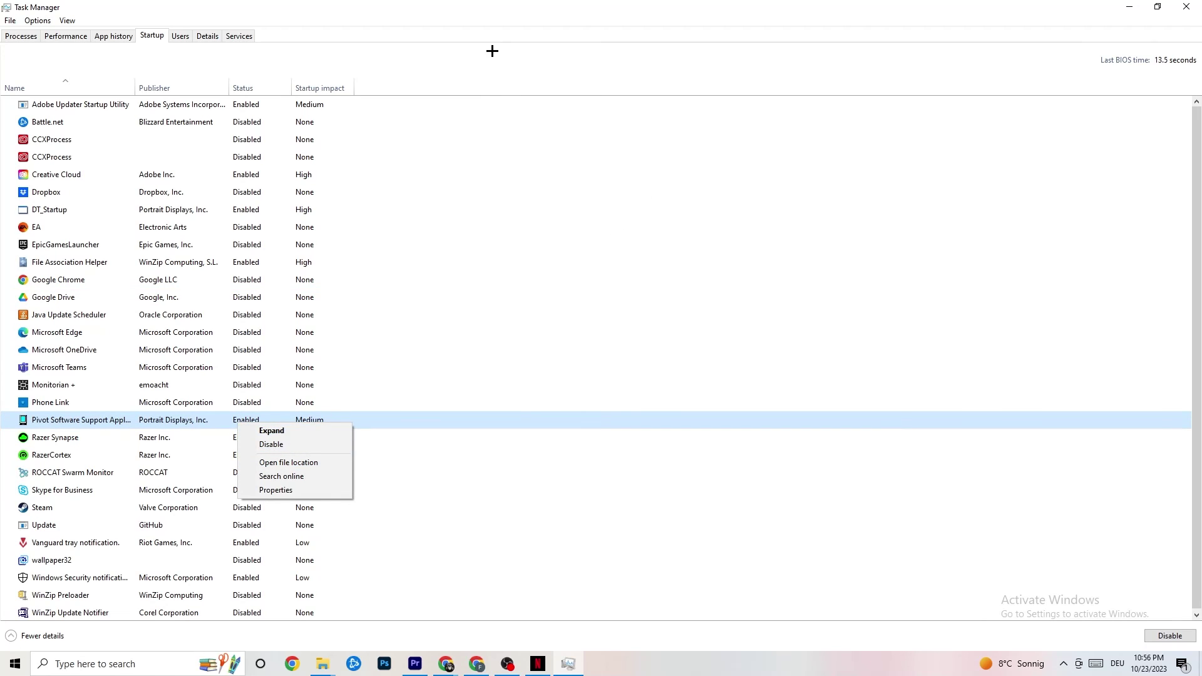
{"action": "left_click", "coordinate": [487, 19]}
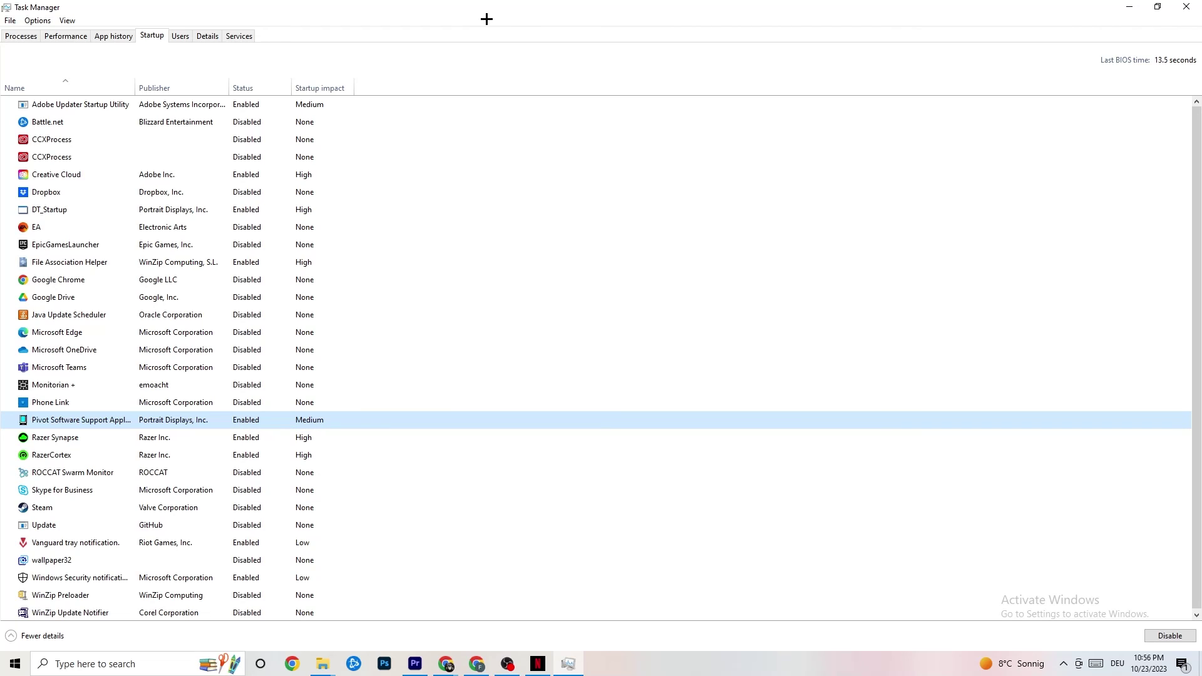